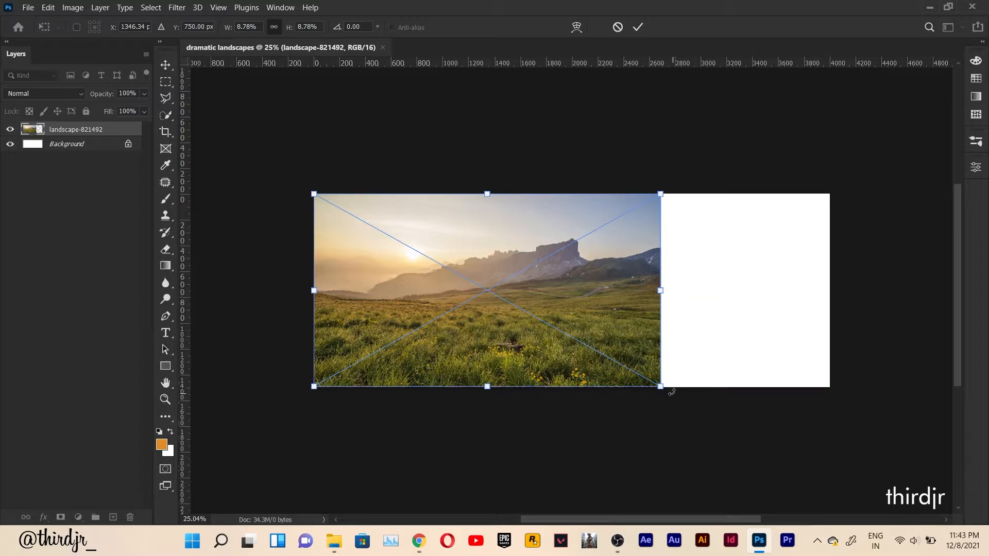
Scale the placed landscape photo to about 13.38% so it covers the whole canvas, and commit the transform
{"action": "left_click_drag", "start_coordinate": [661, 386], "coordinate": [816, 495]}
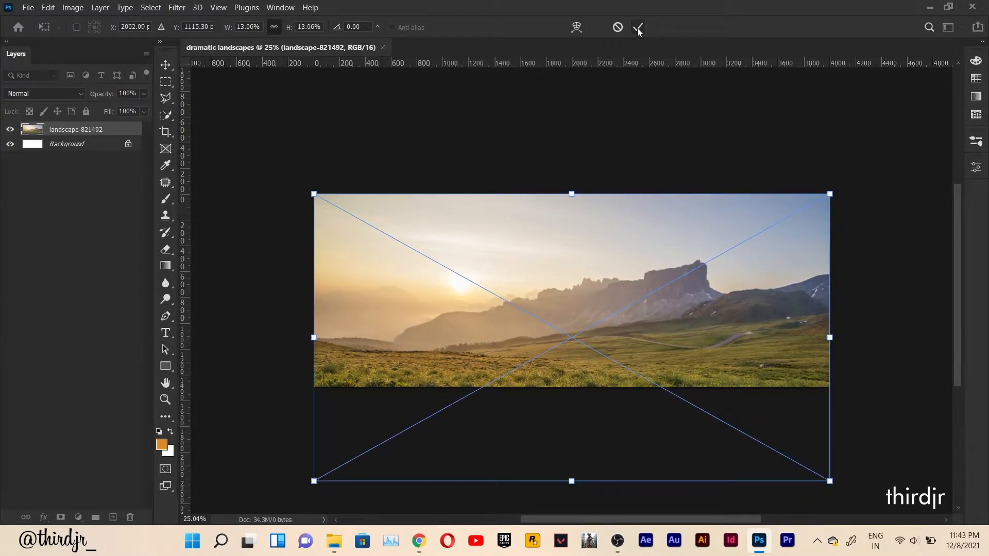
{"action": "left_click_drag", "start_coordinate": [839, 352], "coordinate": [845, 338]}
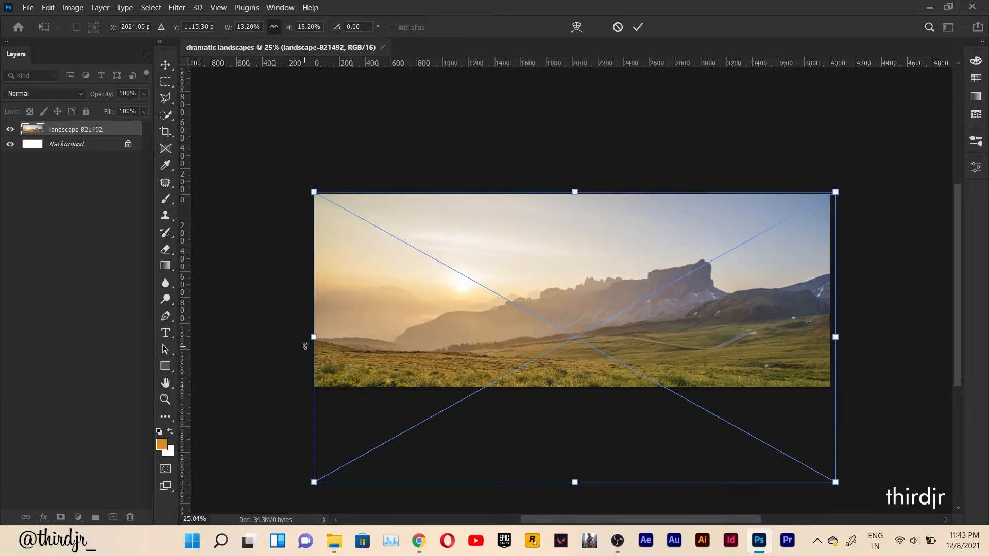
{"action": "left_click_drag", "start_coordinate": [305, 346], "coordinate": [297, 346]}
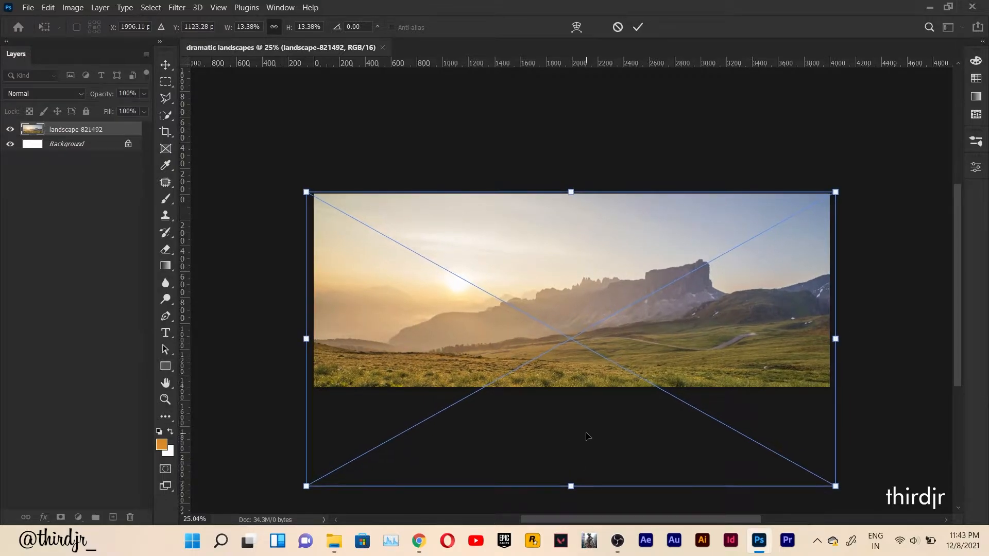
{"action": "left_click_drag", "start_coordinate": [588, 437], "coordinate": [588, 438]}
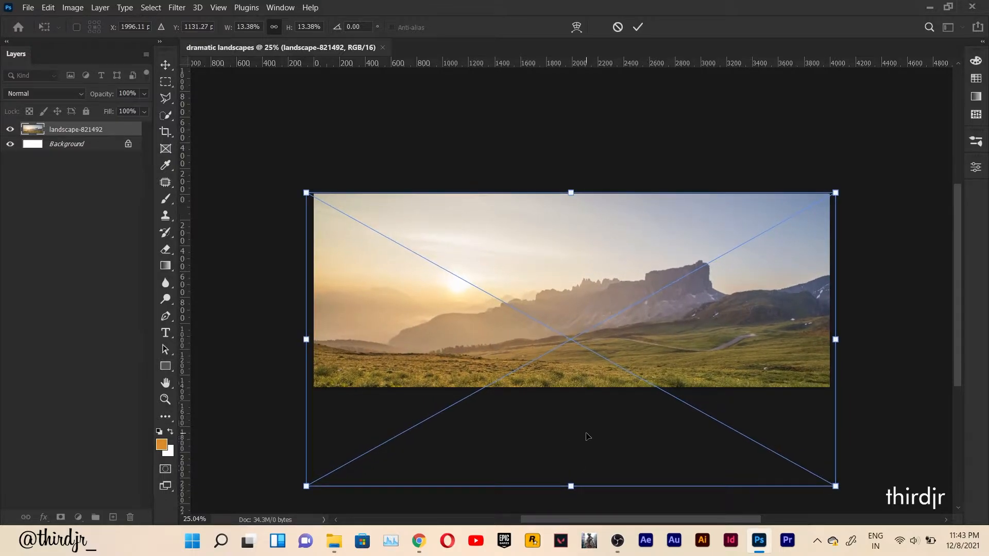
{"action": "left_click", "coordinate": [639, 27]}
Open the Camera Raw Filter on the landscape layer and set Texture to -70, Clarity to -30 and Dehaze to +10
{"action": "left_click_drag", "start_coordinate": [534, 272], "coordinate": [519, 257]}
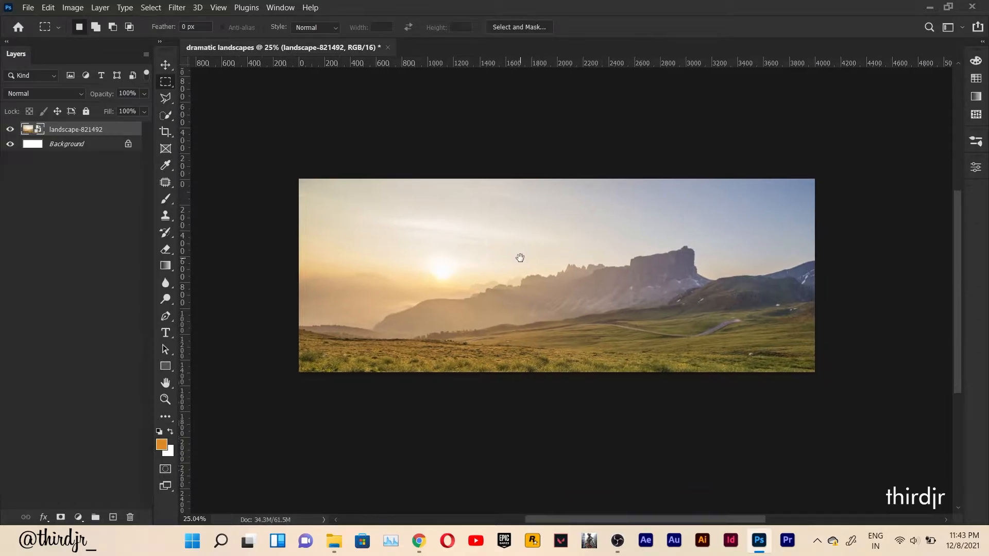
{"action": "left_click", "coordinate": [176, 7]}
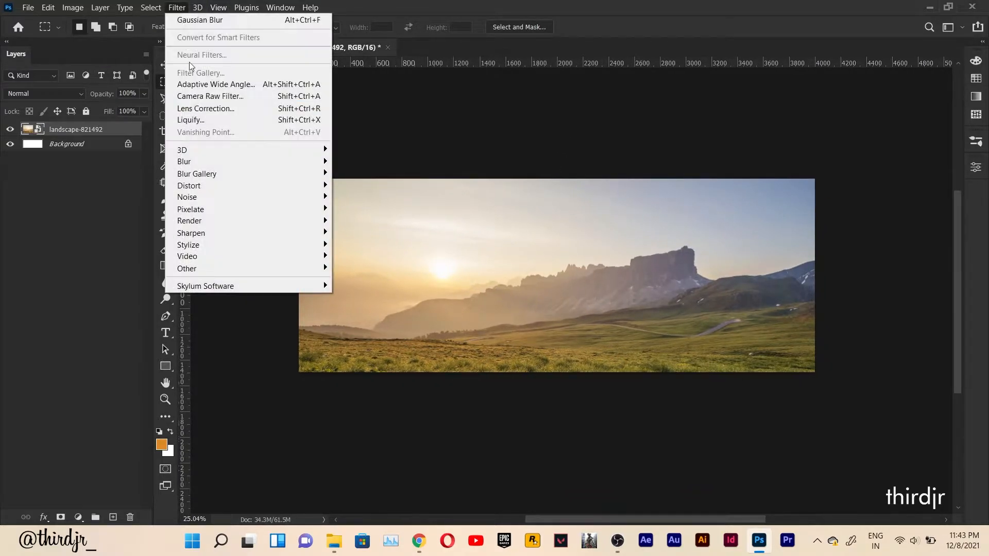
{"action": "left_click", "coordinate": [257, 96]}
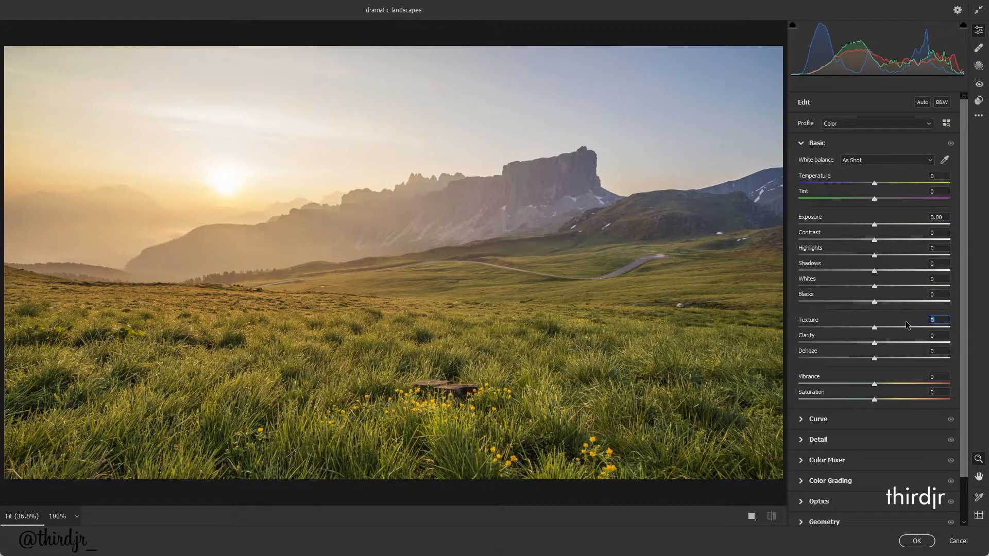
{"action": "type", "text": "-70"}
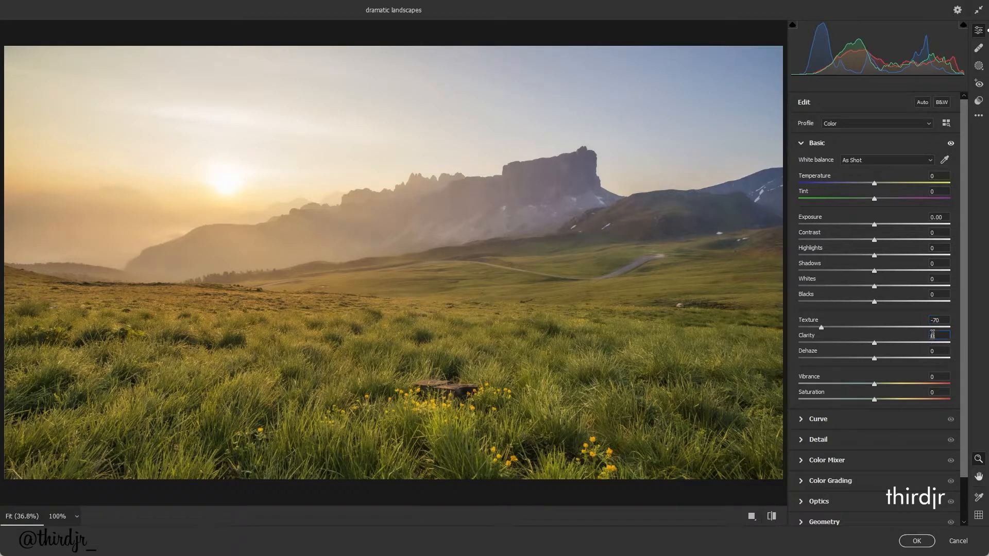
{"action": "type", "text": "-30"}
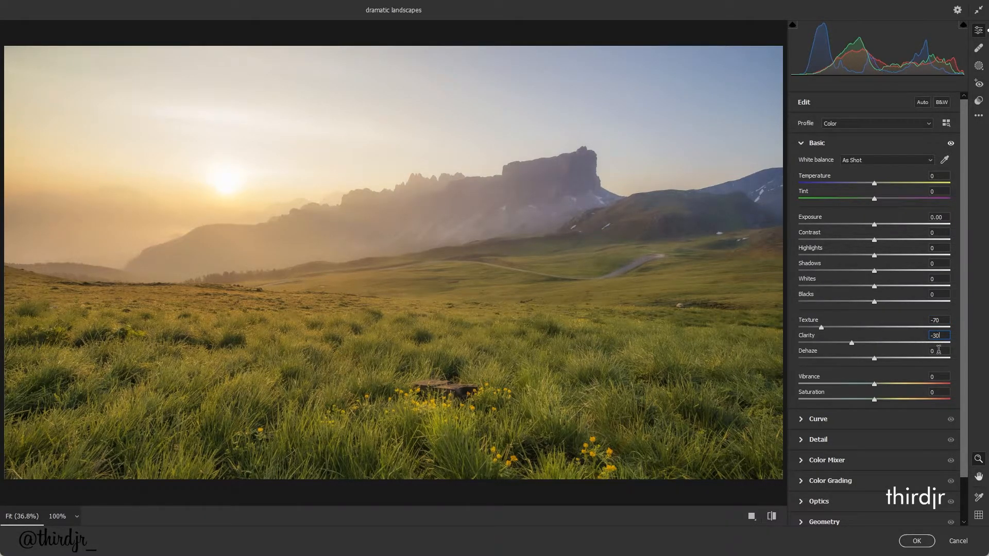
{"action": "type", "text": "10"}
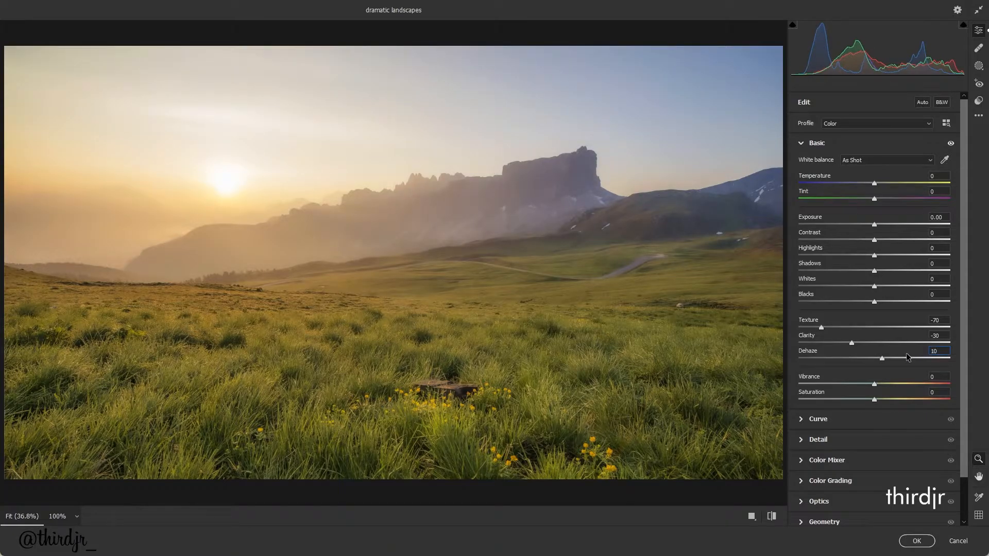
Set Sharpening to 150 and Noise Reduction to 50 in the Detail settings, and apply the Camera Raw Filter
{"action": "scroll", "coordinate": [825, 429], "scroll_direction": "down", "scroll_amount": 1}
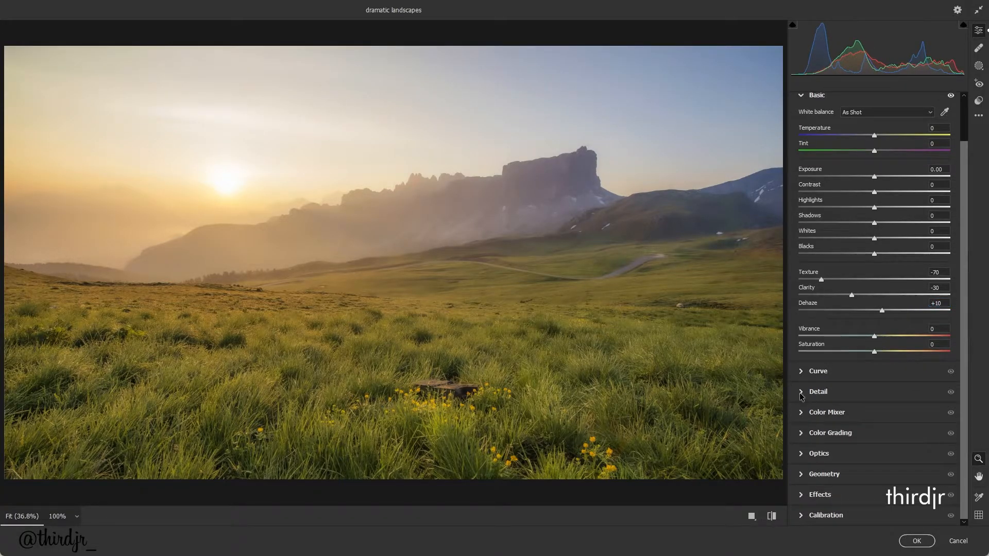
{"action": "left_click", "coordinate": [801, 393]}
{"action": "left_click_drag", "start_coordinate": [799, 208], "coordinate": [962, 206]}
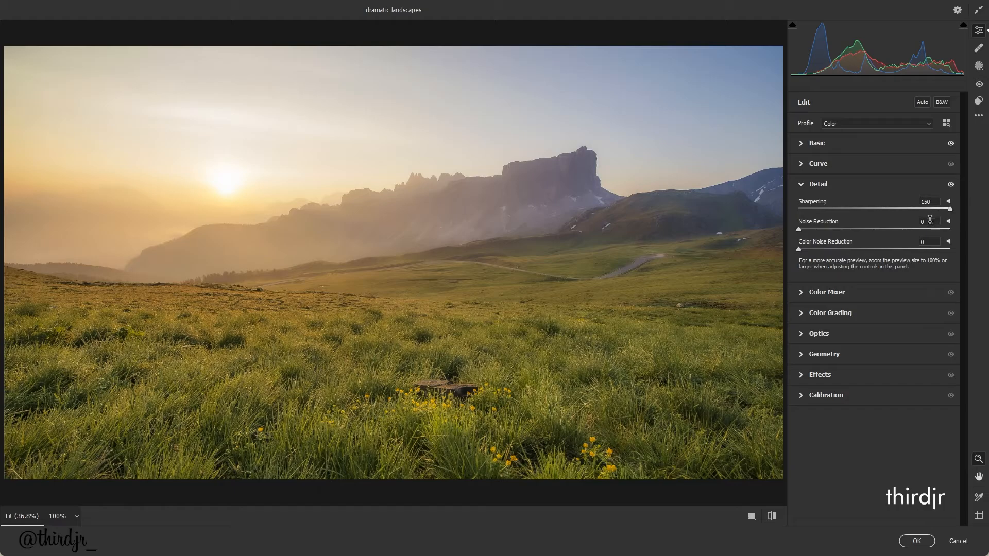
{"action": "type", "text": "50"}
{"action": "left_click", "coordinate": [916, 541]}
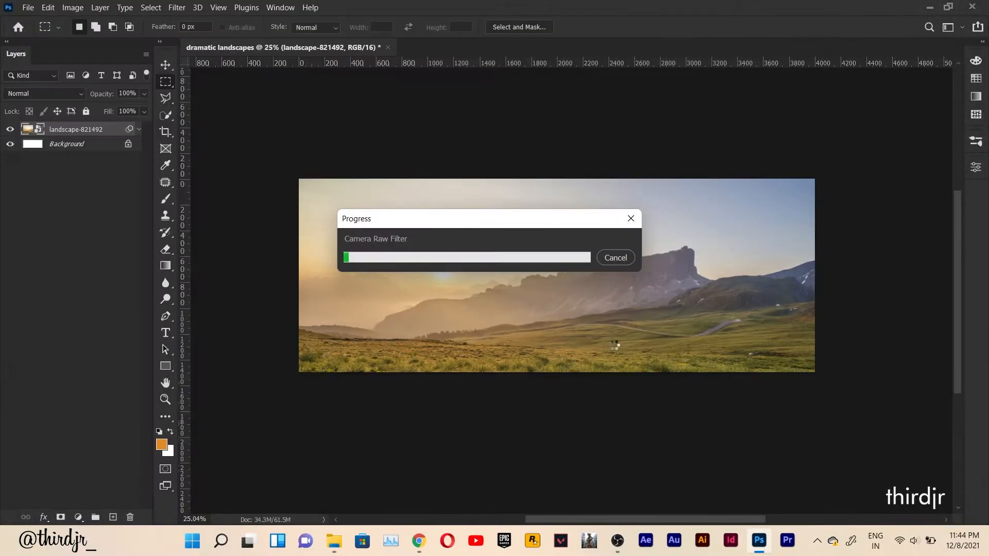
Place the bird image 999891 from the landscapes folder into the dramatic landscapes document
{"action": "scroll", "coordinate": [524, 308], "scroll_direction": "up", "scroll_amount": 3}
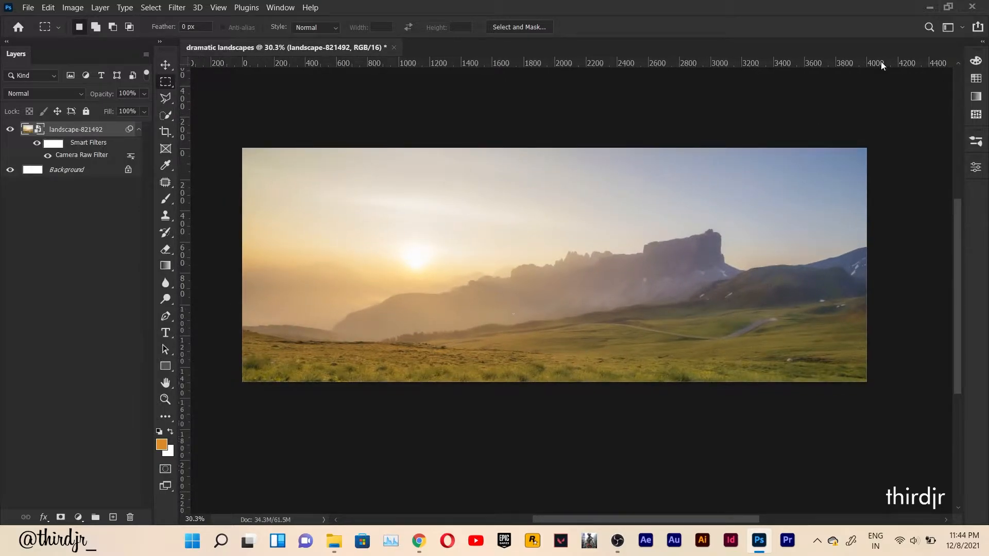
{"action": "left_click", "coordinate": [948, 6]}
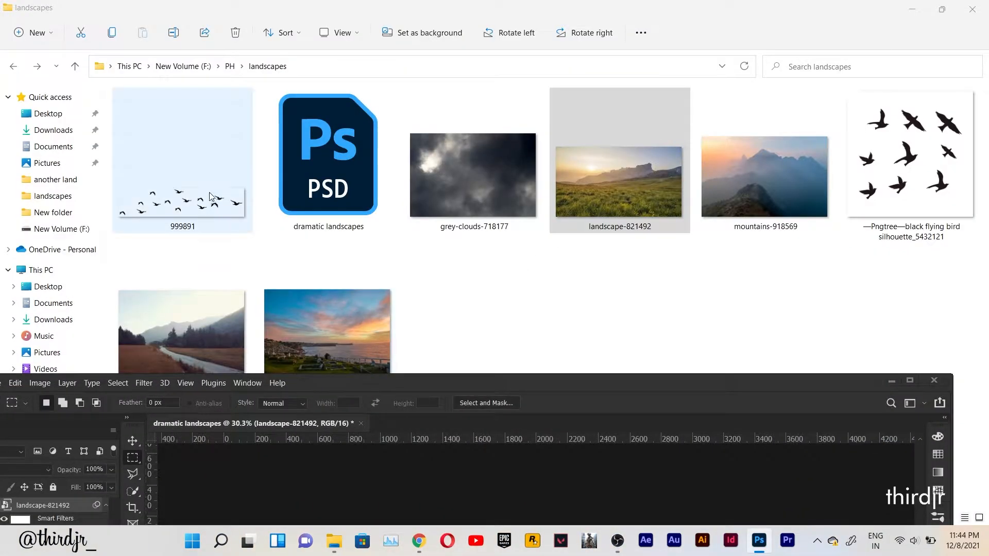
{"action": "left_click_drag", "start_coordinate": [209, 197], "coordinate": [443, 484]}
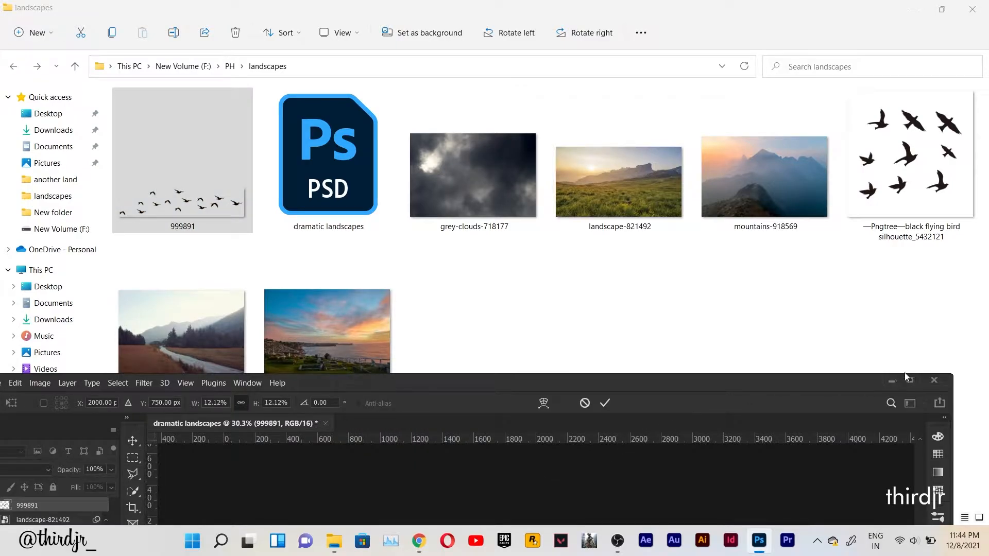
{"action": "left_click", "coordinate": [908, 376]}
Shrink the birds to about 1.78%, rotate them about -20.68°, place them just left of the sun and commit
{"action": "left_click_drag", "start_coordinate": [884, 216], "coordinate": [382, 268]}
{"action": "left_click_drag", "start_coordinate": [298, 236], "coordinate": [289, 263]}
{"action": "left_click_drag", "start_coordinate": [352, 271], "coordinate": [368, 296]}
{"action": "left_click_drag", "start_coordinate": [429, 250], "coordinate": [433, 256]}
{"action": "left_click", "coordinate": [639, 29]}
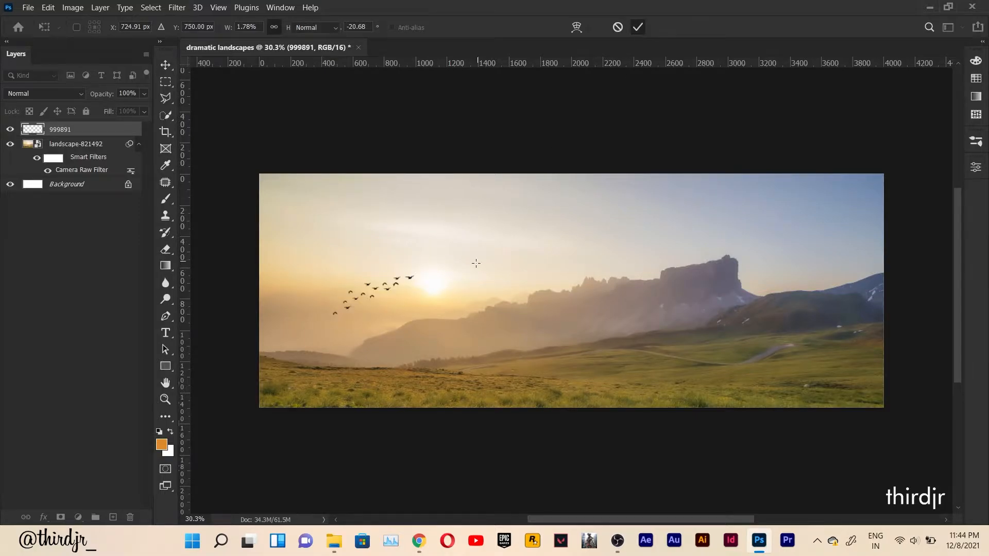
{"action": "key", "text": "m"}
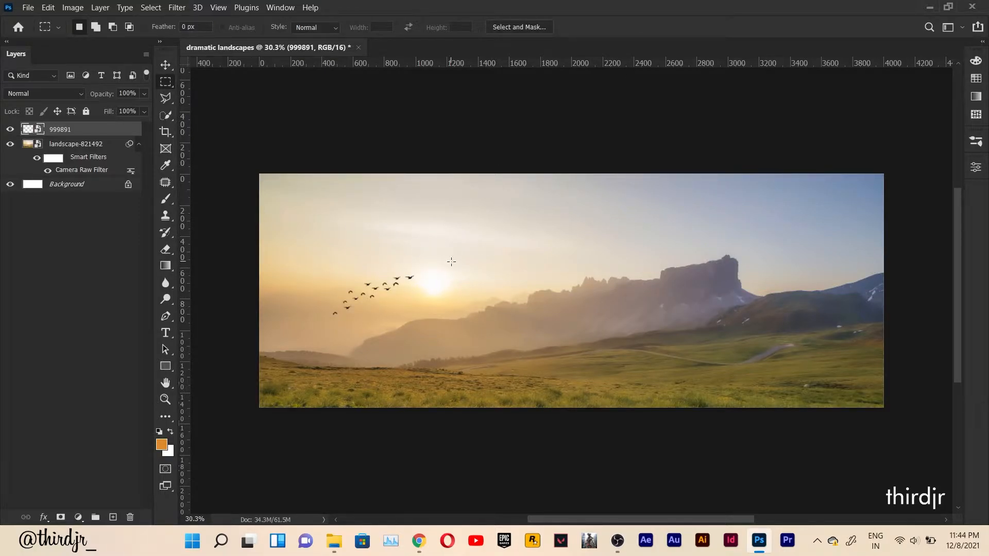
Duplicate the bird layer and move the copy up and right of the original flock, to about X 939 px, Y 577 px
{"action": "key", "text": "ctrl+j"}
{"action": "key", "text": "ctrl+t"}
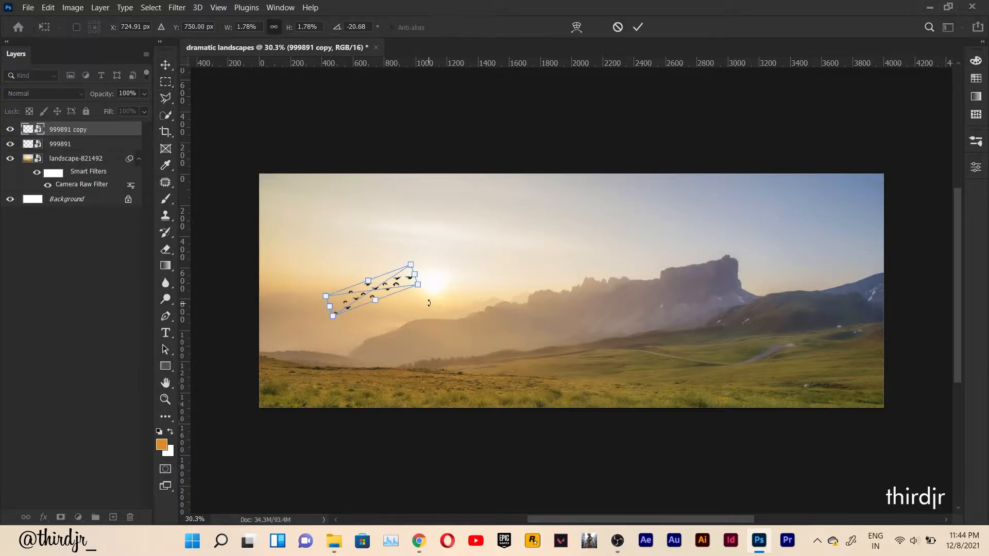
{"action": "left_click_drag", "start_coordinate": [400, 286], "coordinate": [424, 251]}
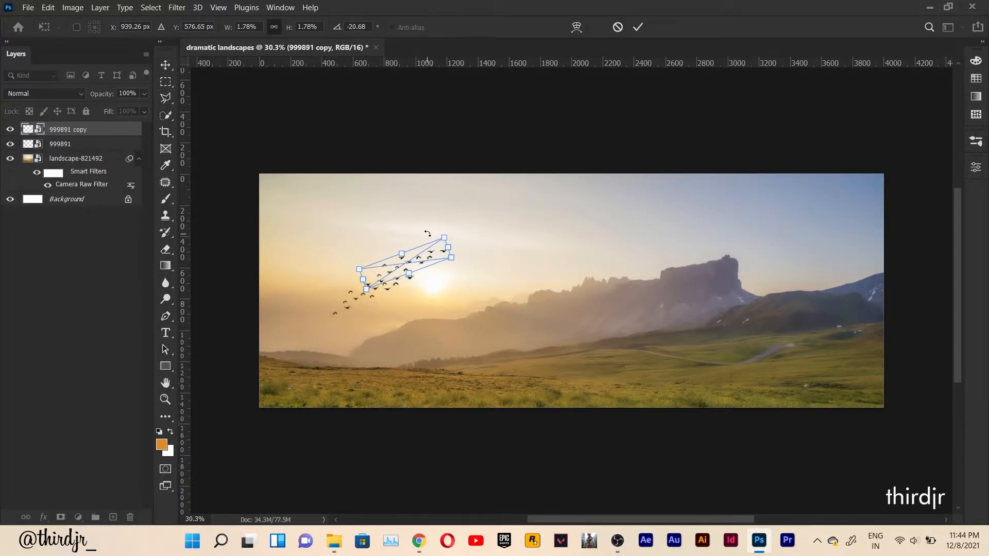
{"action": "left_click", "coordinate": [639, 27]}
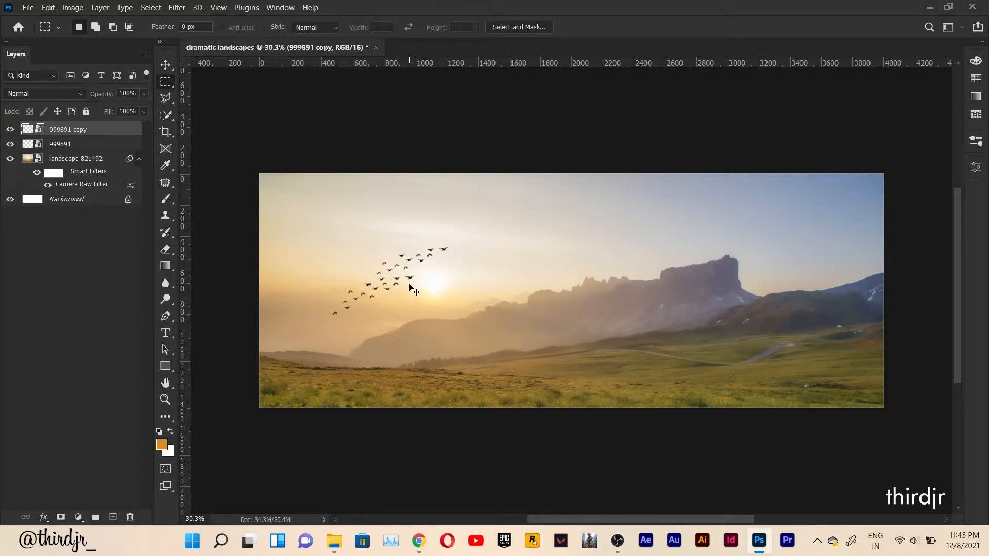
Create a second copy of the flock, scaled to about 2.38% and placed in the sky above the mountain ridge
{"action": "key", "text": "ctrl+t"}
{"action": "left_click_drag", "start_coordinate": [417, 259], "coordinate": [608, 240]}
{"action": "left_click", "coordinate": [638, 28]}
{"action": "key", "text": "ctrl+j"}
{"action": "key", "text": "ctrl+t"}
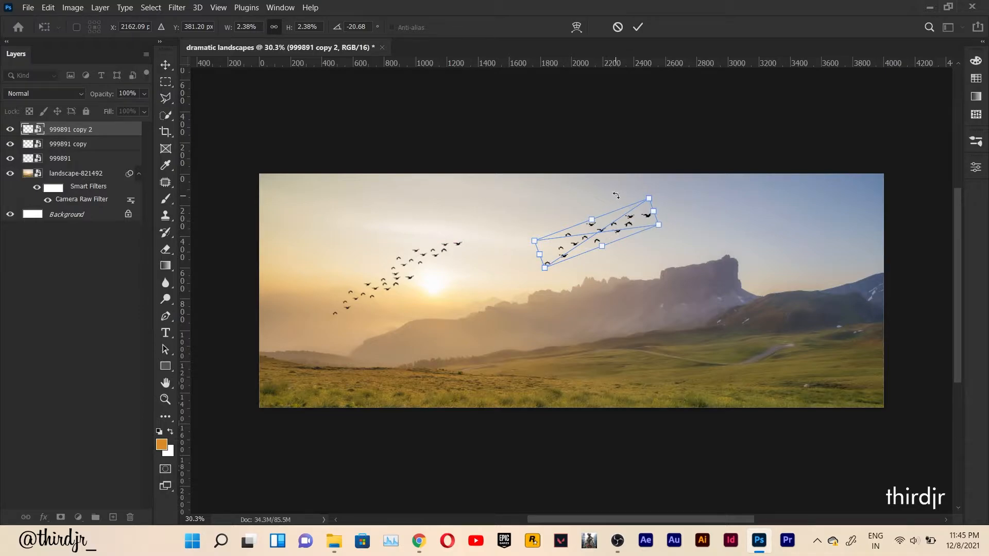
{"action": "left_click", "coordinate": [638, 27]}
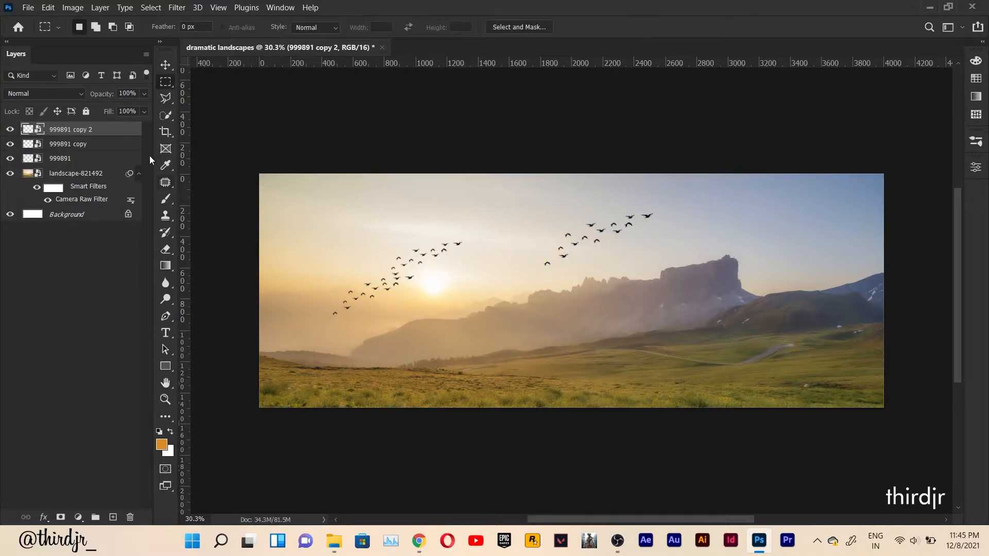
Add a layer mask to 999891 copy and paint away its birds above the sun with a smaller black brush
{"action": "key", "text": "alt+bracketleft"}
{"action": "left_click", "coordinate": [61, 517]}
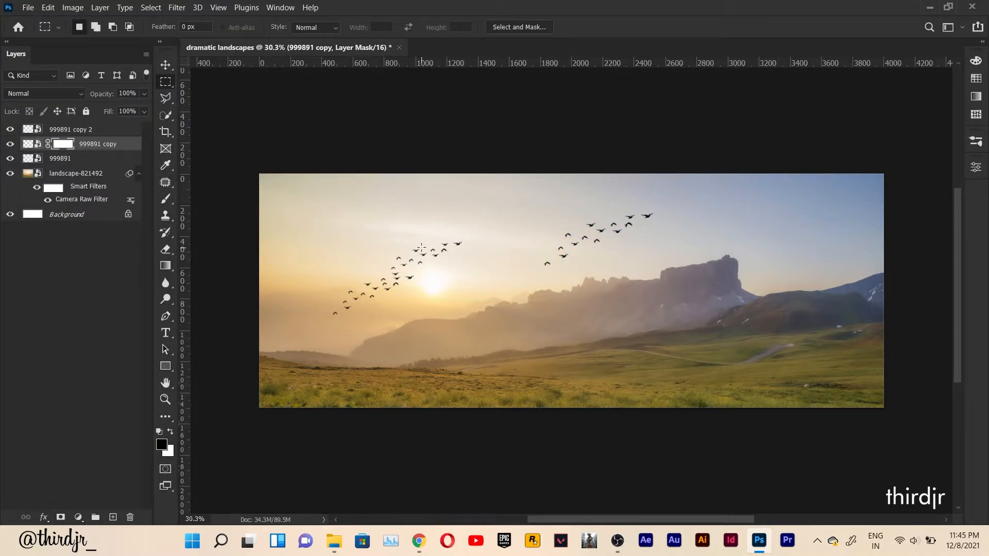
{"action": "key", "text": "b"}
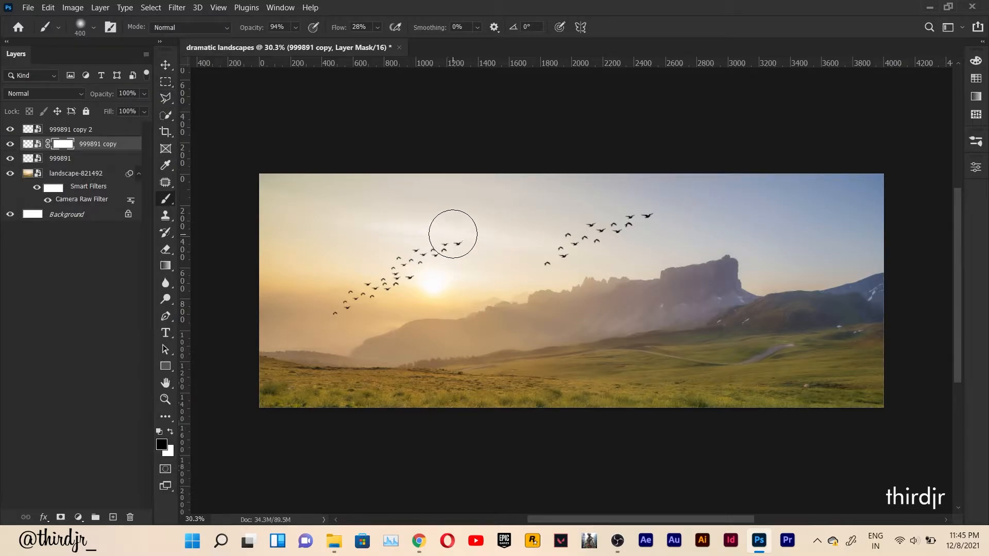
{"action": "key", "text": "bracketleft"}
{"action": "key", "text": "bracketleft"}
{"action": "key", "text": "bracketleft"}
{"action": "key", "text": "bracketleft"}
{"action": "key", "text": "bracketleft"}
{"action": "left_click_drag", "start_coordinate": [459, 253], "coordinate": [450, 233]}
{"action": "mouse_move", "coordinate": [461, 276]}
{"action": "left_mouse_down"}
{"action": "mouse_move", "coordinate": [414, 223]}
{"action": "mouse_move", "coordinate": [451, 276]}
{"action": "mouse_move", "coordinate": [472, 260]}
{"action": "mouse_move", "coordinate": [436, 235]}
{"action": "mouse_move", "coordinate": [470, 242]}
{"action": "left_mouse_up"}
{"action": "mouse_move", "coordinate": [419, 279]}
{"action": "left_mouse_down"}
{"action": "mouse_move", "coordinate": [452, 257]}
{"action": "mouse_move", "coordinate": [414, 254]}
{"action": "mouse_move", "coordinate": [439, 232]}
{"action": "mouse_move", "coordinate": [400, 256]}
{"action": "mouse_move", "coordinate": [441, 245]}
{"action": "mouse_move", "coordinate": [427, 213]}
{"action": "left_mouse_up"}
Add a layer mask to 999891 and lightly fade its birds with a 300 px black brush at 70% opacity
{"action": "left_click_drag", "start_coordinate": [243, 29], "coordinate": [246, 29]}
{"action": "key", "text": "bracketright"}
{"action": "key", "text": "bracketright"}
{"action": "key", "text": "bracketright"}
{"action": "key", "text": "bracketright"}
{"action": "key", "text": "bracketright"}
{"action": "left_click", "coordinate": [351, 243], "text": "alt"}
{"action": "left_click", "coordinate": [75, 160]}
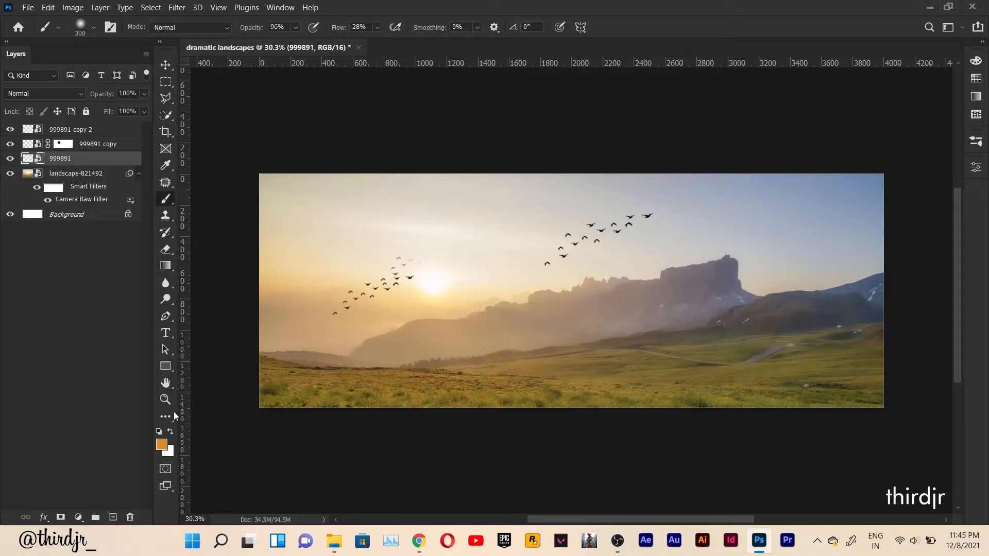
{"action": "left_click", "coordinate": [62, 517]}
{"action": "key", "text": "7"}
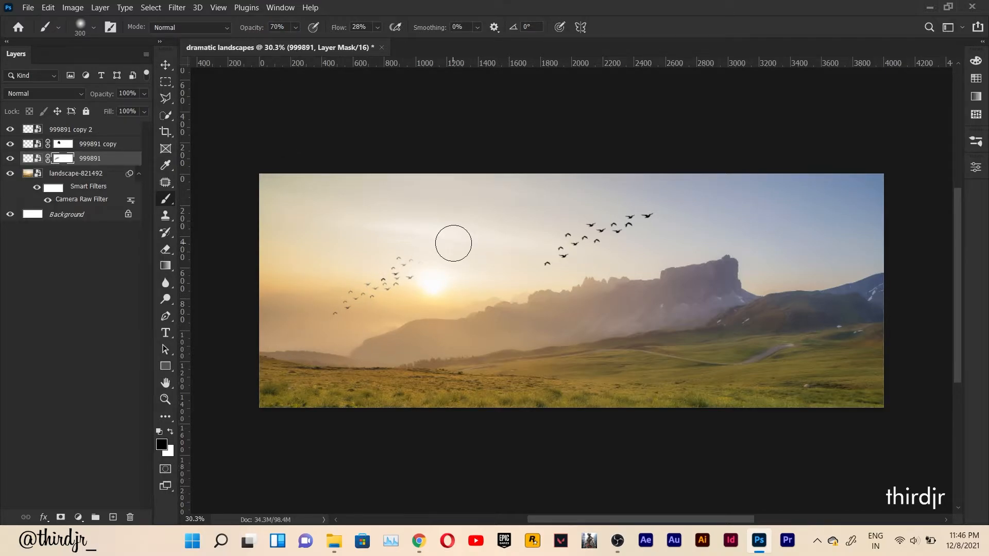
Add a layer mask to 999891 copy 2 and softly fade its birds with the black brush
{"action": "left_click", "coordinate": [110, 135]}
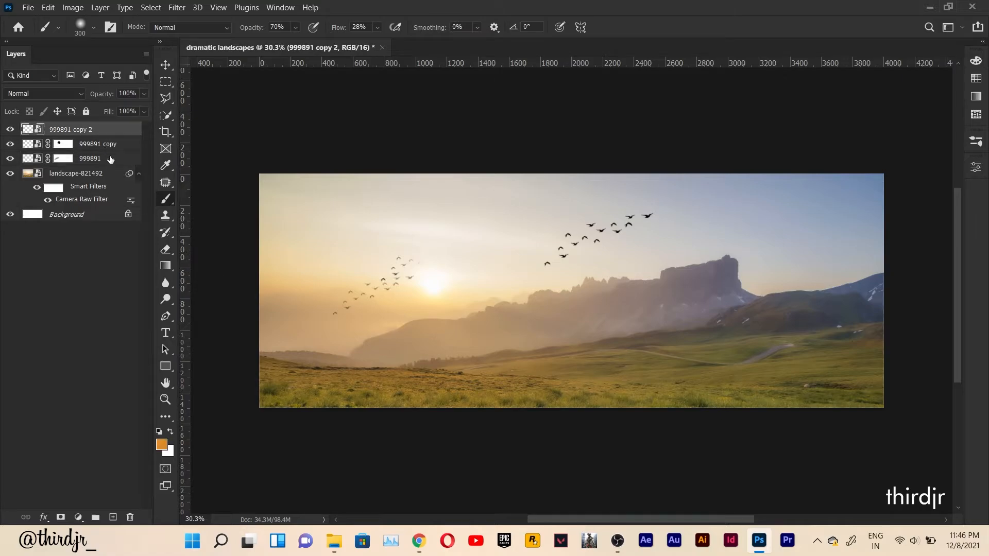
{"action": "left_click", "coordinate": [60, 518]}
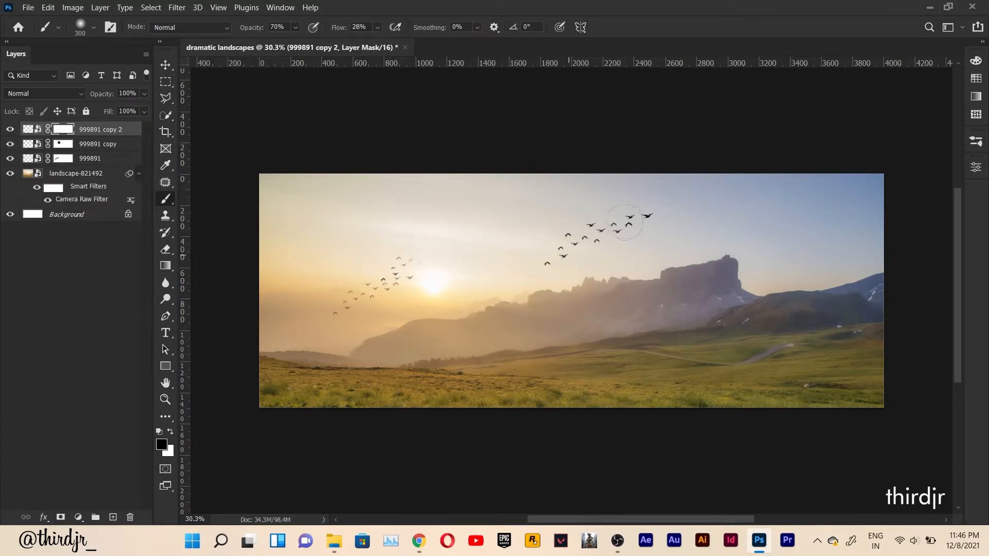
{"action": "left_click_drag", "start_coordinate": [625, 221], "coordinate": [642, 217]}
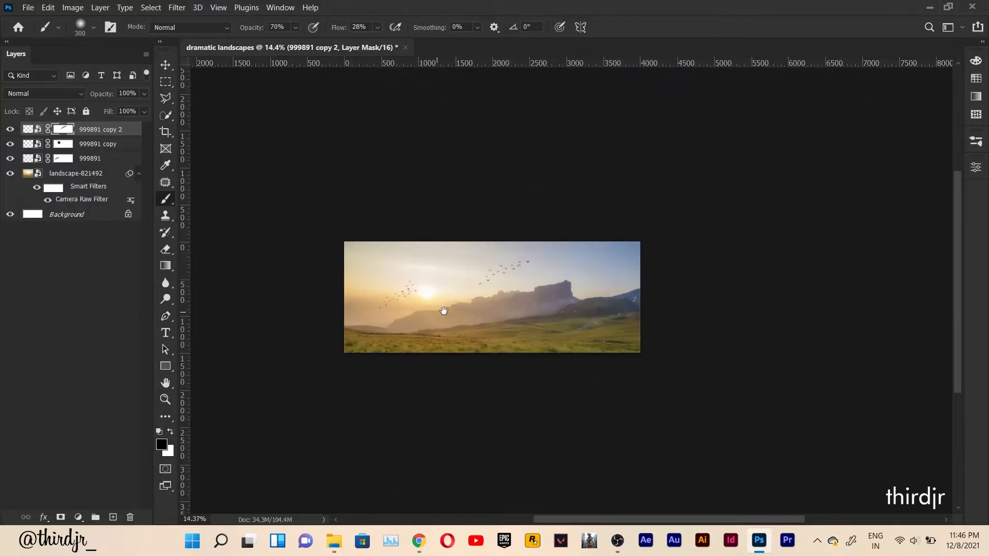
Add a Color Lookup adjustment layer above the bird layers and apply the 3Strip.look 3D LUT
{"action": "scroll", "coordinate": [520, 286], "scroll_direction": "up", "scroll_amount": 2}
{"action": "scroll", "coordinate": [535, 285], "scroll_direction": "down", "scroll_amount": 1}
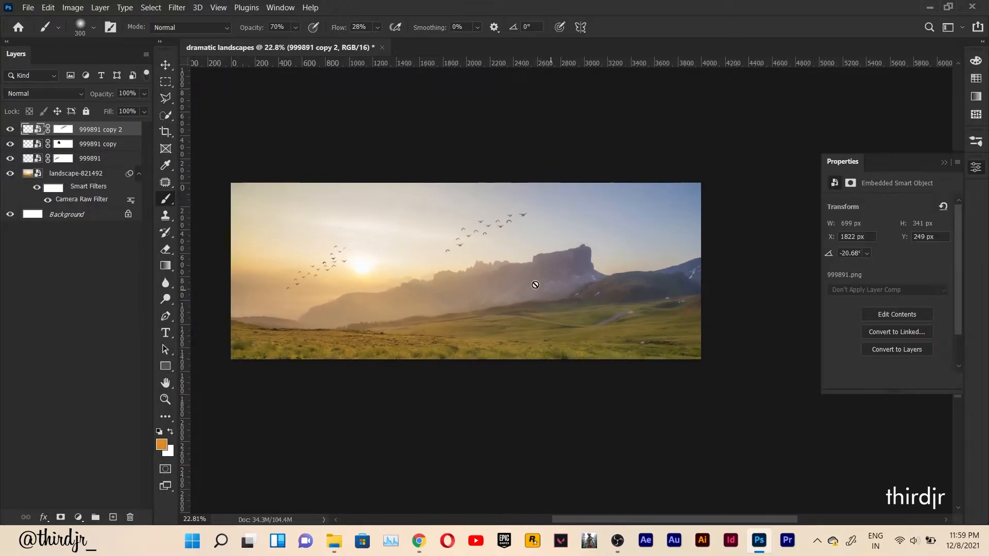
{"action": "left_click", "coordinate": [78, 517]}
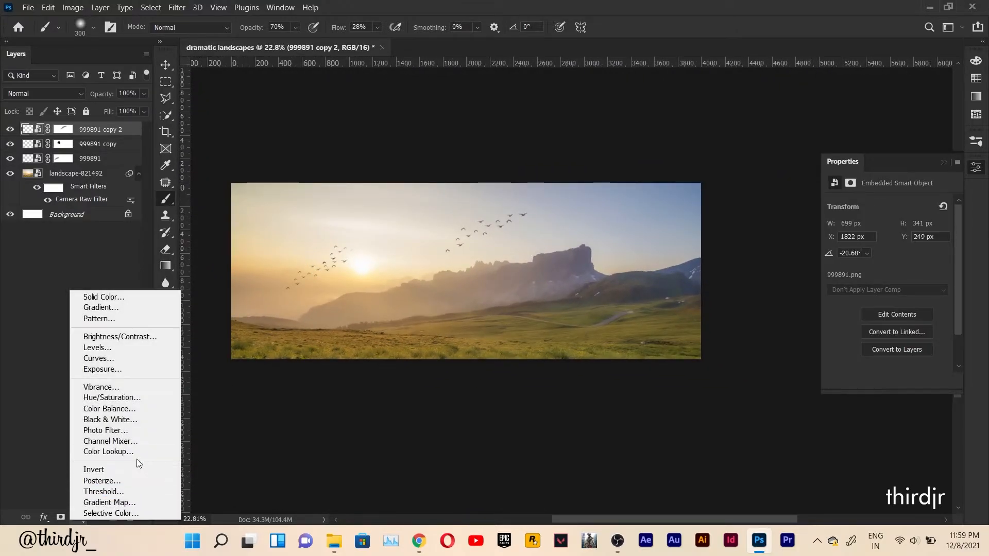
{"action": "left_click", "coordinate": [137, 441]}
{"action": "left_click", "coordinate": [911, 205]}
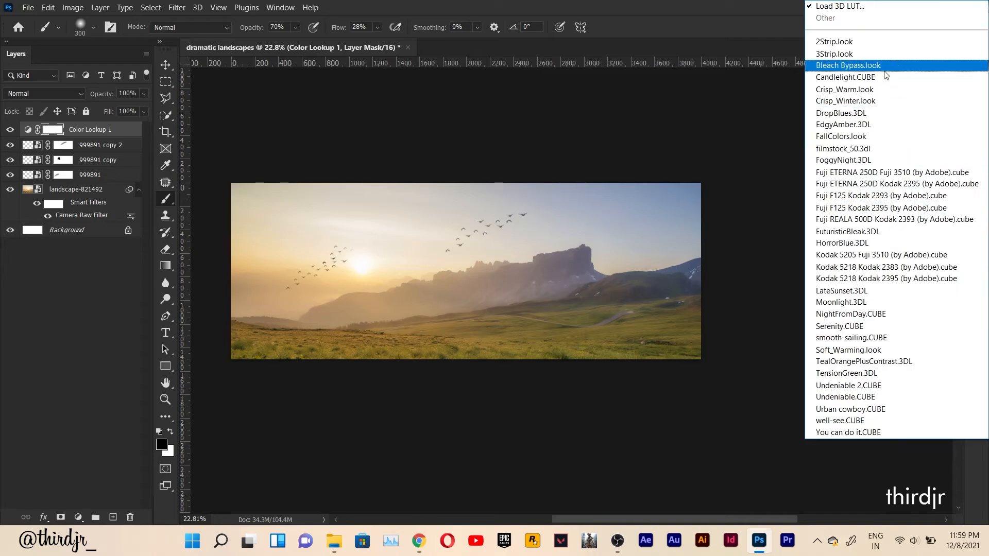
{"action": "left_click", "coordinate": [875, 44]}
Try the Serenity.CUBE and Urban cowboy.CUBE 3D LUTs on the Color Lookup 1 adjustment
{"action": "left_click_drag", "start_coordinate": [539, 306], "coordinate": [551, 307]}
{"action": "scroll", "coordinate": [551, 308], "scroll_direction": "up", "scroll_amount": 2}
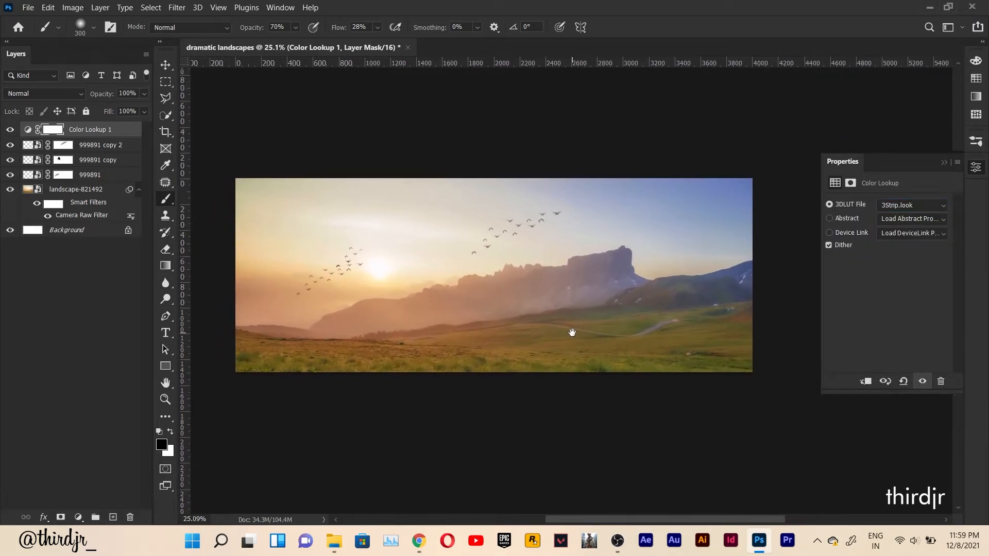
{"action": "left_click_drag", "start_coordinate": [574, 348], "coordinate": [578, 351]}
{"action": "left_click", "coordinate": [903, 202]}
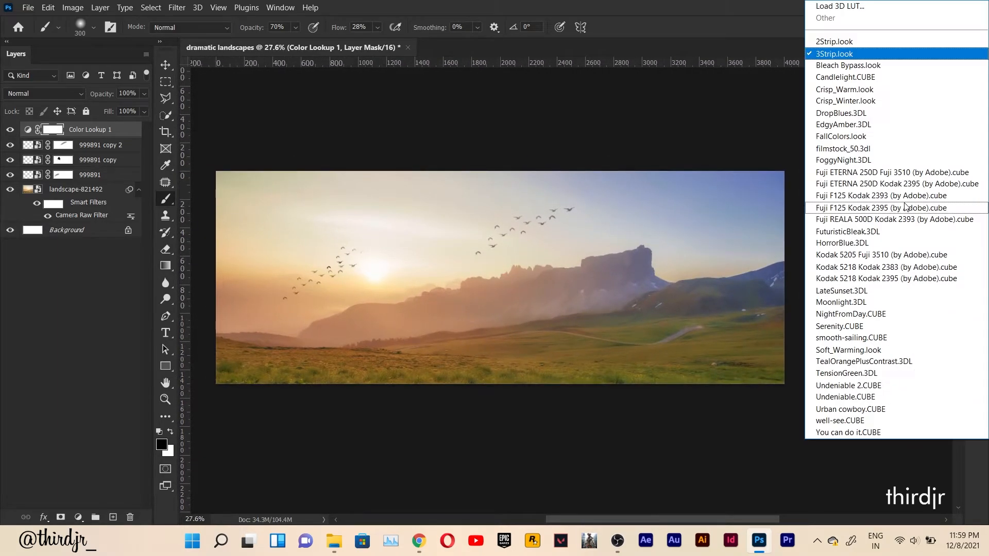
{"action": "left_click", "coordinate": [905, 330]}
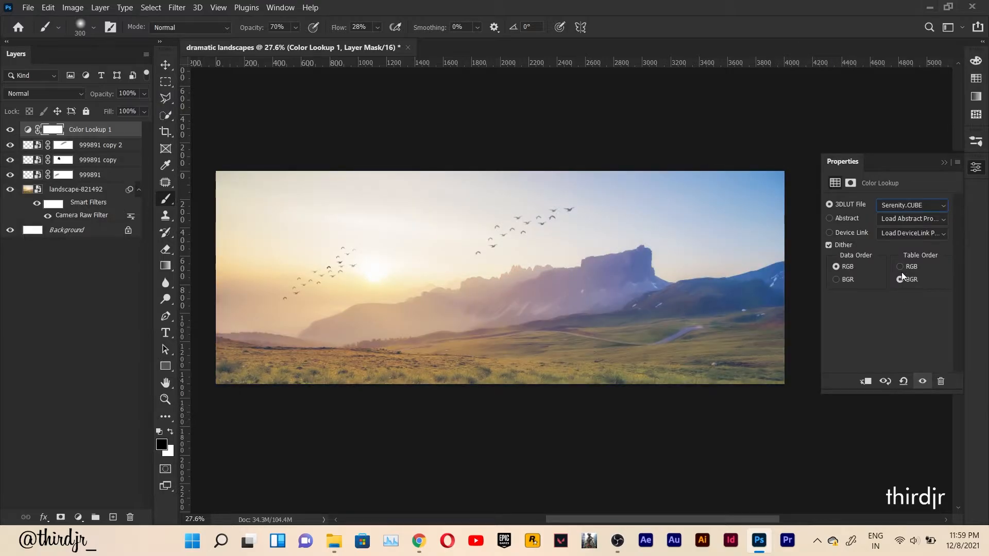
{"action": "left_click", "coordinate": [928, 205]}
{"action": "left_click", "coordinate": [887, 405]}
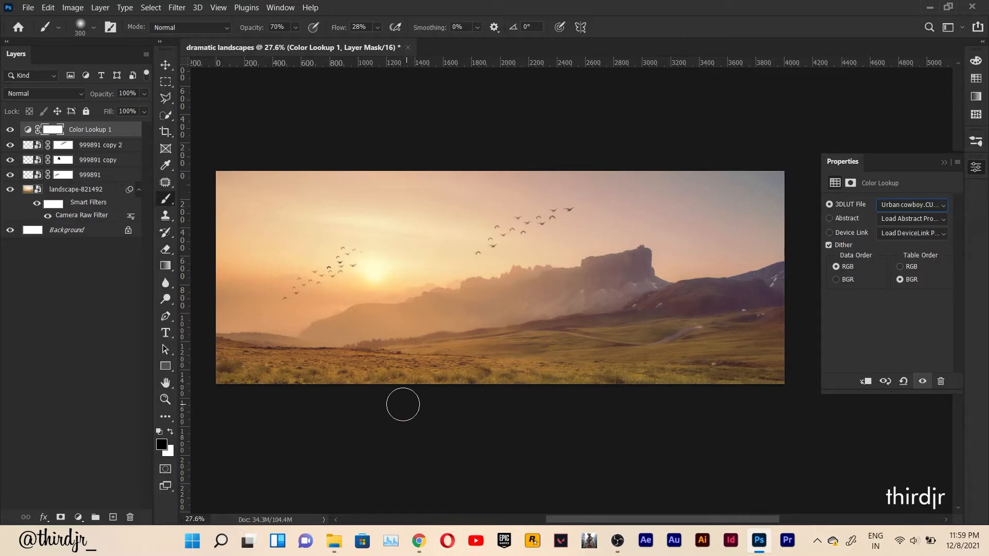
Apply the Moonlight.3DL LUT to Color Lookup 1, duplicate the adjustment layer and set the copy's opacity to 50%
{"action": "left_click", "coordinate": [889, 205]}
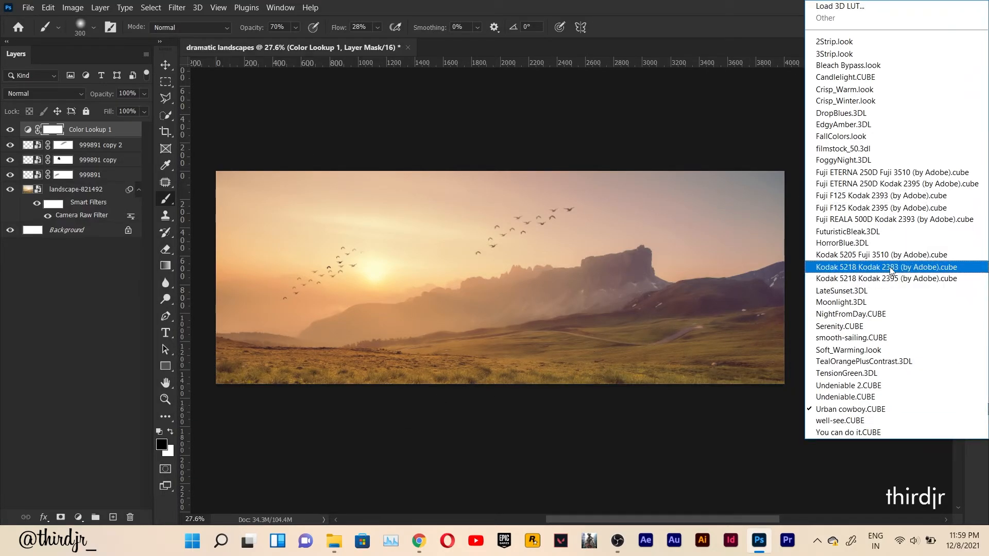
{"action": "left_click", "coordinate": [871, 410]}
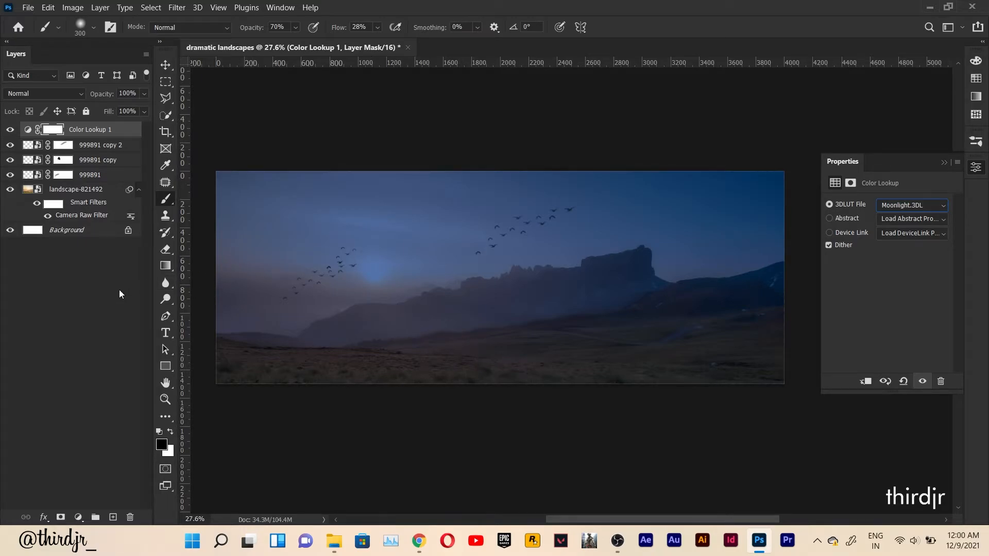
{"action": "key", "text": "ctrl+j"}
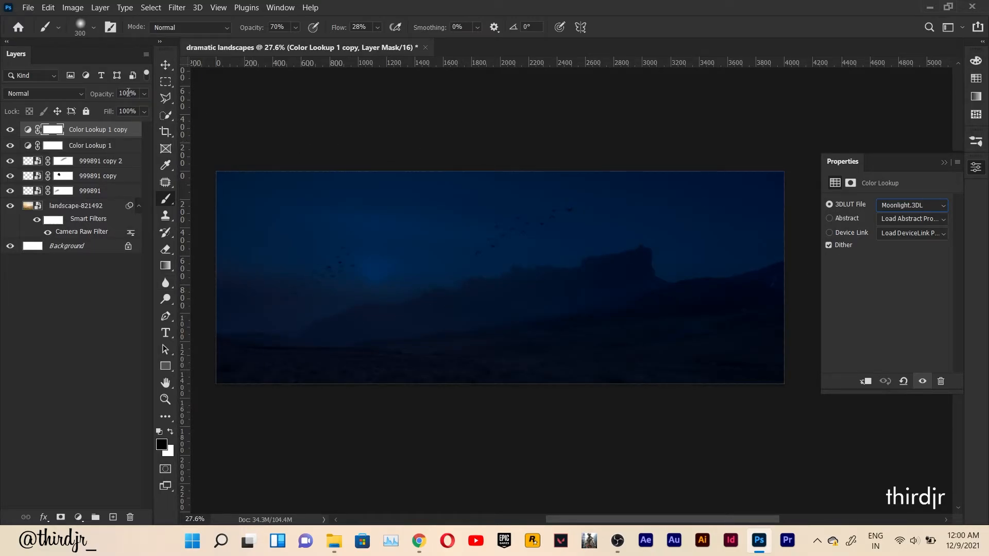
{"action": "type", "text": "50"}
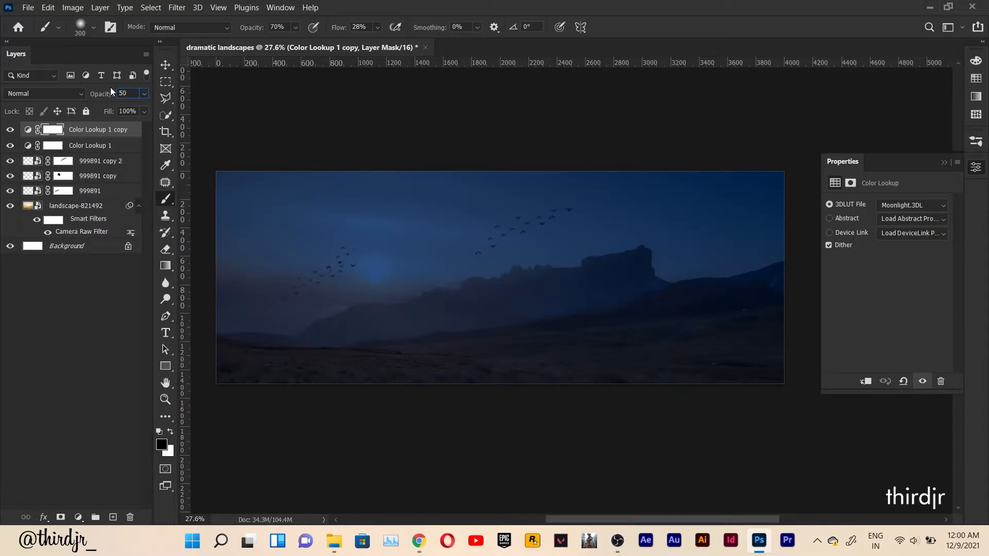
{"action": "key", "text": "Return"}
Place the Pngtree moon_5646241 image from the PH folder into the dramatic landscapes document
{"action": "left_click", "coordinate": [331, 542]}
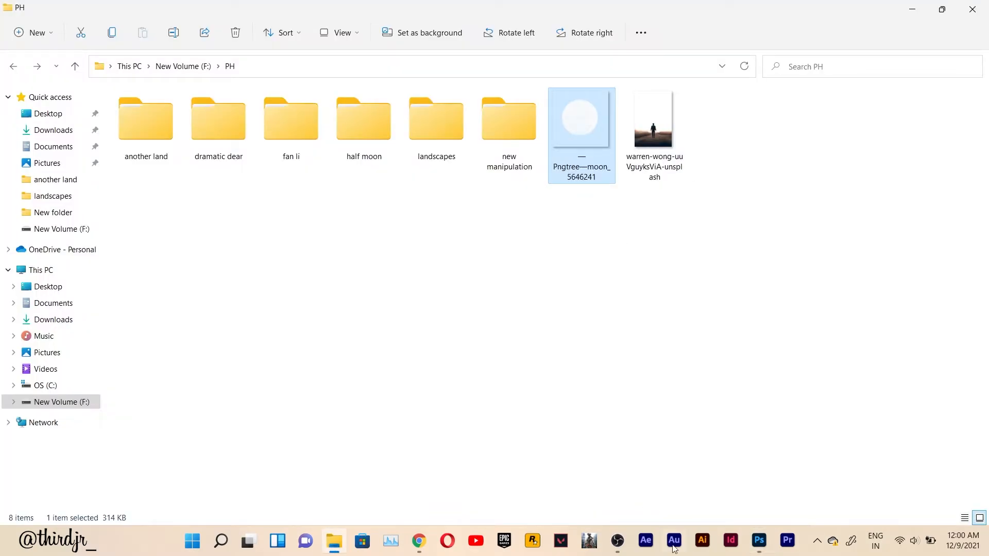
{"action": "left_click", "coordinate": [759, 541]}
{"action": "left_click", "coordinate": [949, 5]}
{"action": "left_click_drag", "start_coordinate": [581, 121], "coordinate": [463, 468]}
{"action": "left_click", "coordinate": [909, 380]}
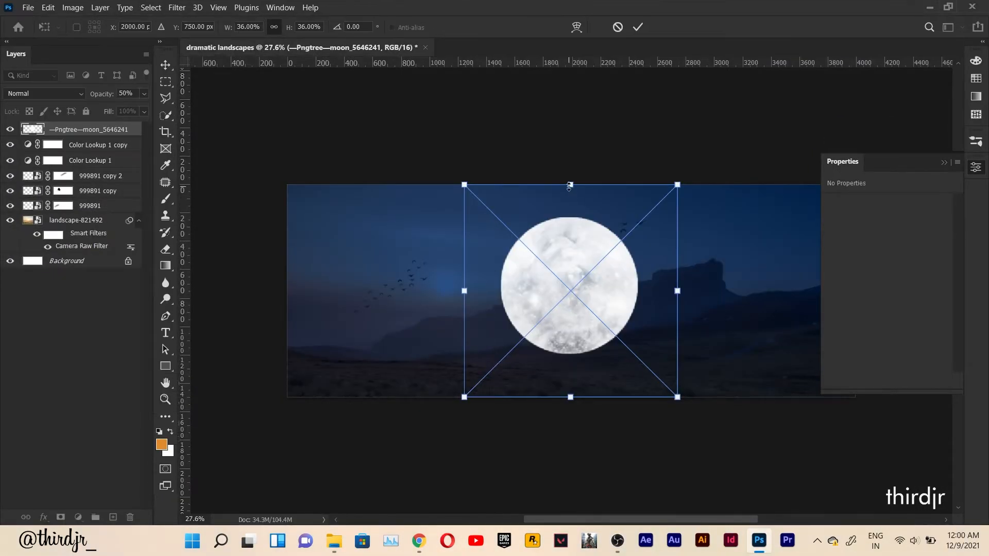
Scale the moon down to about 146 px wide and position it over the sun beside the smaller bird flock
{"action": "left_click_drag", "start_coordinate": [571, 184], "coordinate": [571, 335]}
{"action": "left_click_drag", "start_coordinate": [566, 360], "coordinate": [448, 267]}
{"action": "left_click_drag", "start_coordinate": [443, 305], "coordinate": [443, 300]}
{"action": "left_click", "coordinate": [638, 27]}
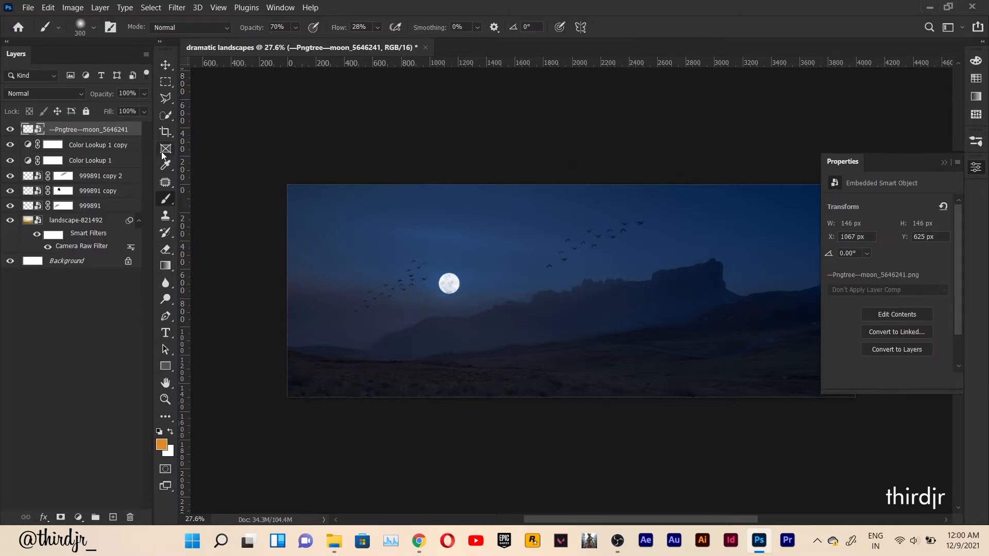
Add Outer Glow and Inner Glow layer styles to the moon layer
{"action": "double_click", "coordinate": [135, 133]}
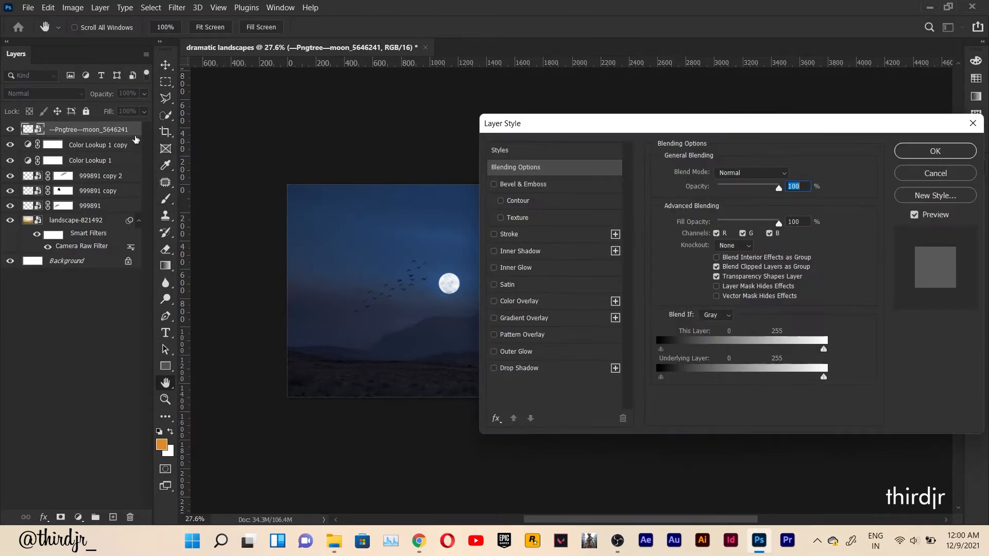
{"action": "left_click", "coordinate": [535, 355]}
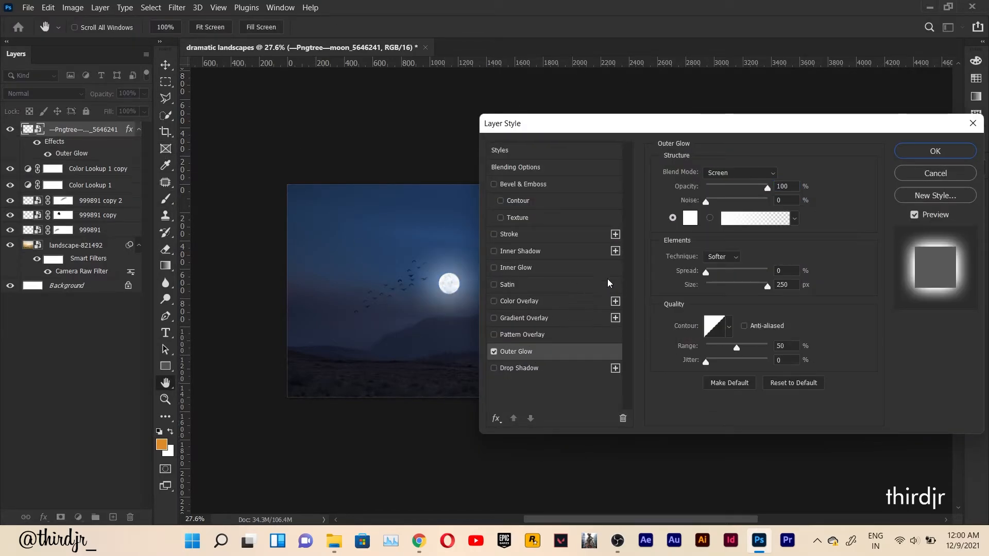
{"action": "left_click", "coordinate": [533, 268]}
{"action": "left_click", "coordinate": [934, 151]}
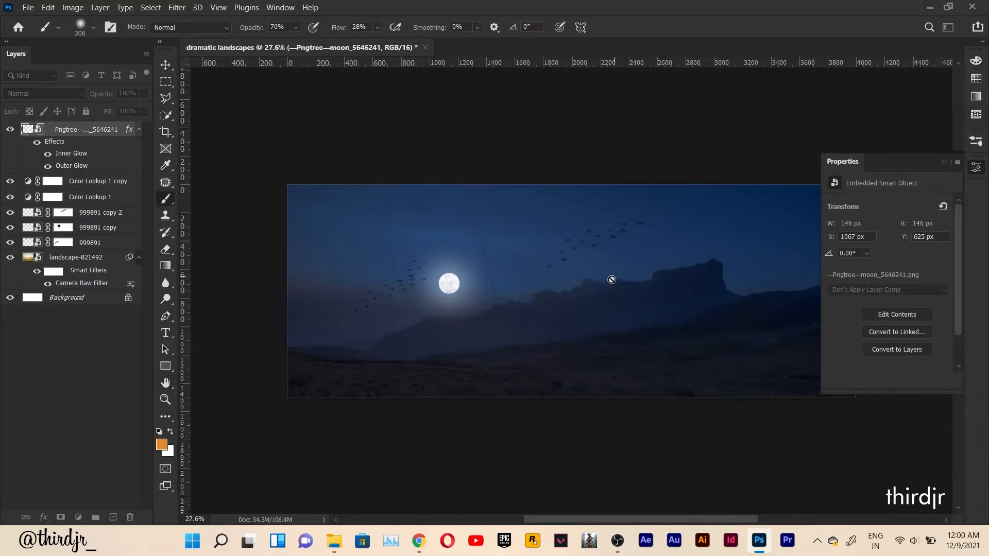
Stamp all visible layers into a new top layer and convert it to a smart object
{"action": "left_click", "coordinate": [943, 164]}
{"action": "scroll", "coordinate": [677, 320], "scroll_direction": "up", "scroll_amount": 3}
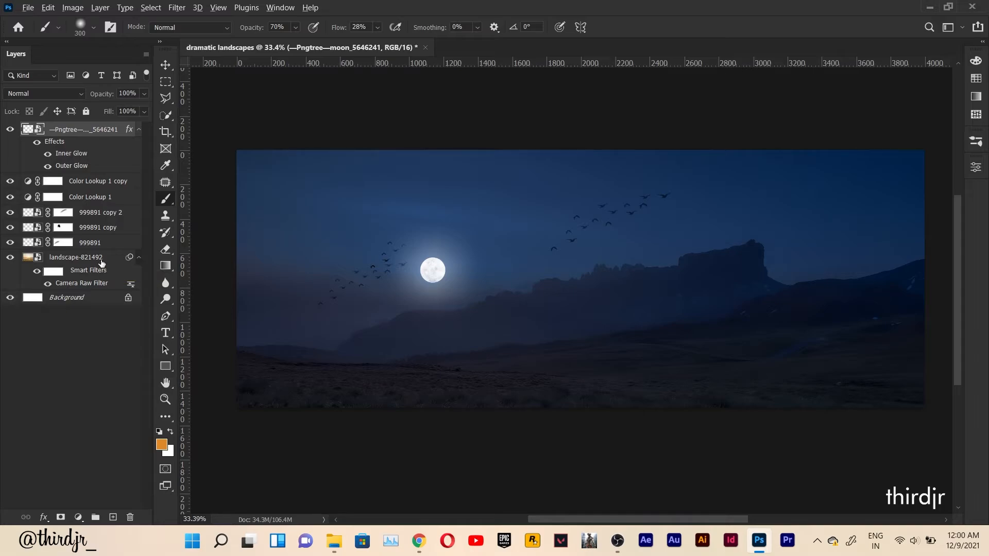
{"action": "key", "text": "ctrl+shift+alt+e"}
{"action": "right_click", "coordinate": [102, 137]}
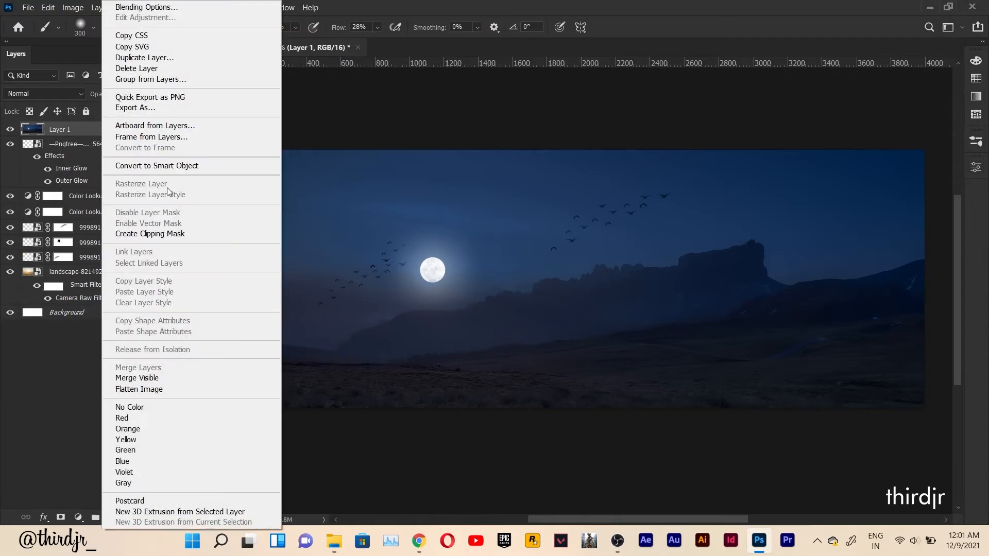
{"action": "left_click", "coordinate": [154, 165]}
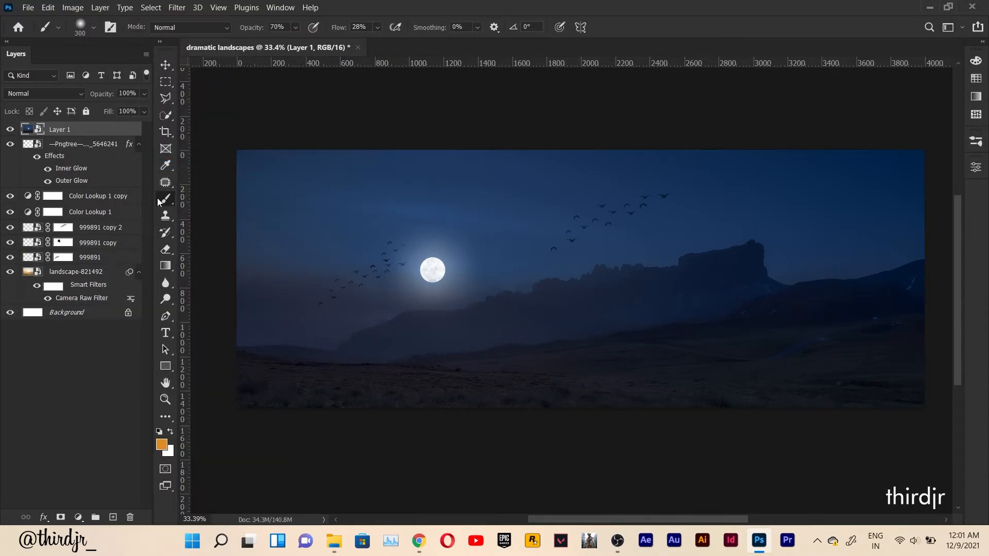
Open the Camera Raw Filter and set Contrast +11, Highlights -31, Shadows -22, Whites +11, Blacks -21, Texture -14, Clarity +20, Dehaze +7, Vibrance +40, Saturation -10
{"action": "left_click", "coordinate": [178, 7]}
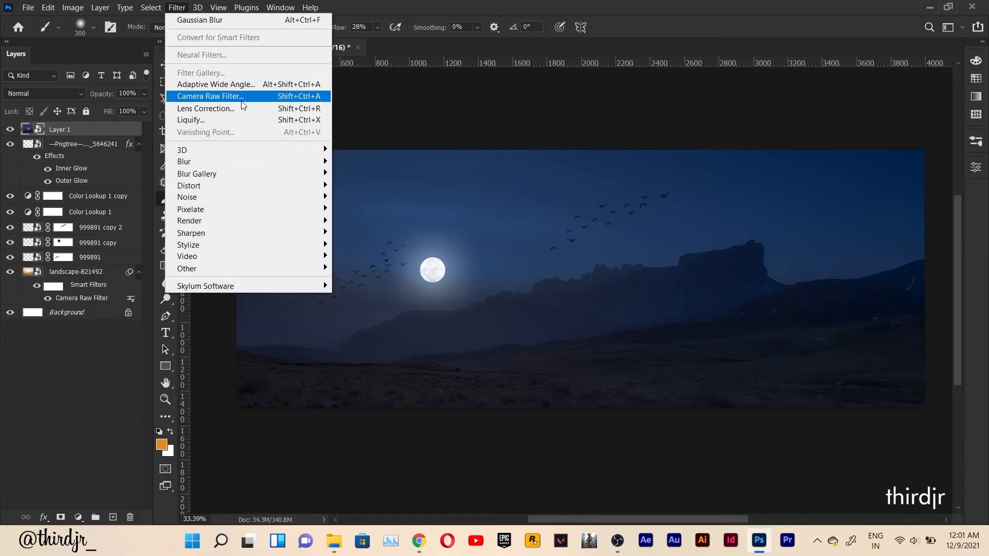
{"action": "left_click", "coordinate": [211, 95]}
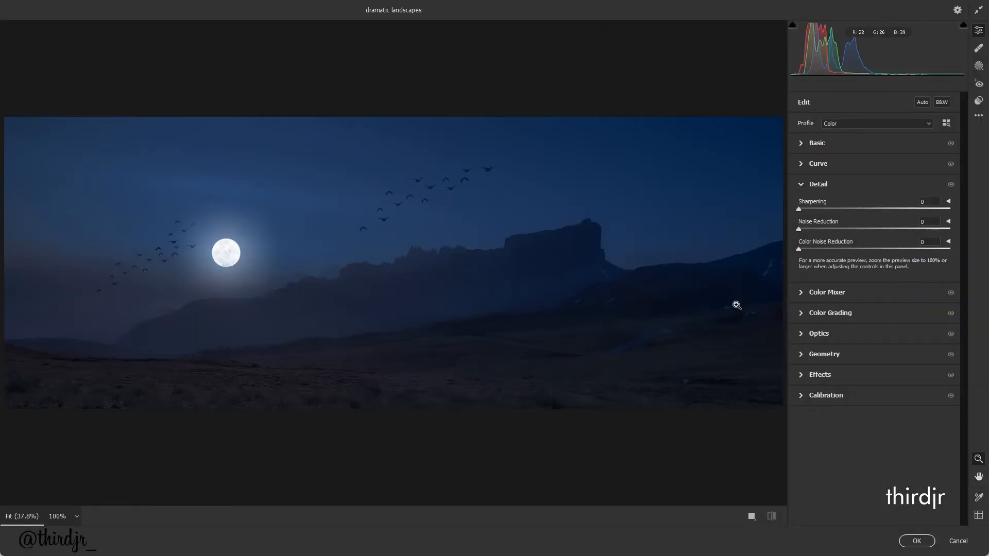
{"action": "left_click", "coordinate": [817, 143]}
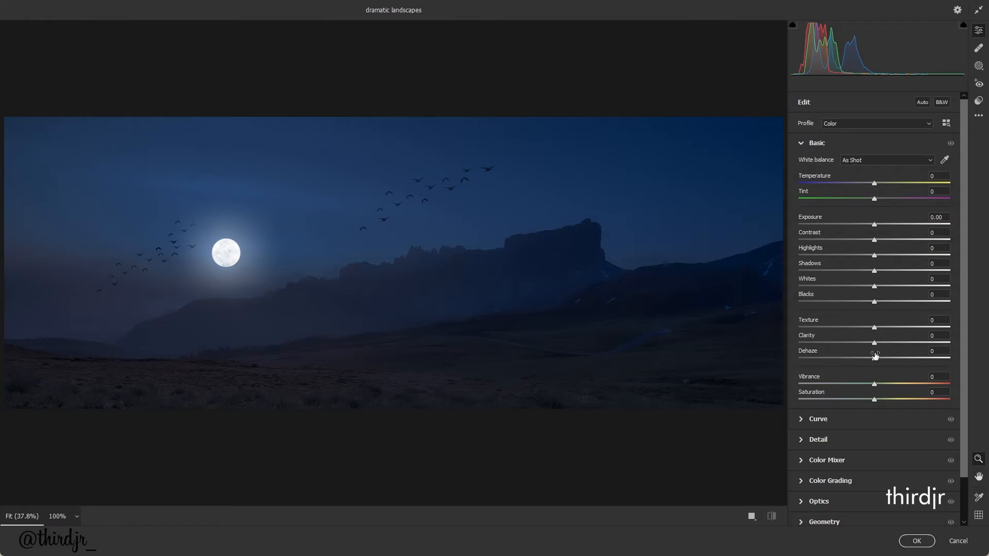
{"action": "mouse_move", "coordinate": [874, 384]}
{"action": "left_mouse_down"}
{"action": "mouse_move", "coordinate": [929, 375]}
{"action": "mouse_move", "coordinate": [866, 400]}
{"action": "left_mouse_up"}
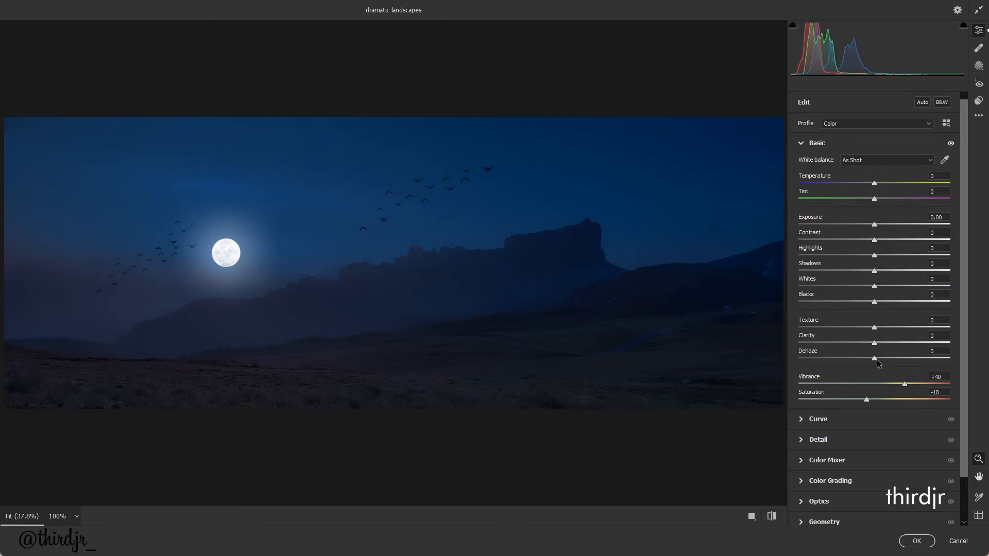
{"action": "left_click_drag", "start_coordinate": [876, 359], "coordinate": [885, 287]}
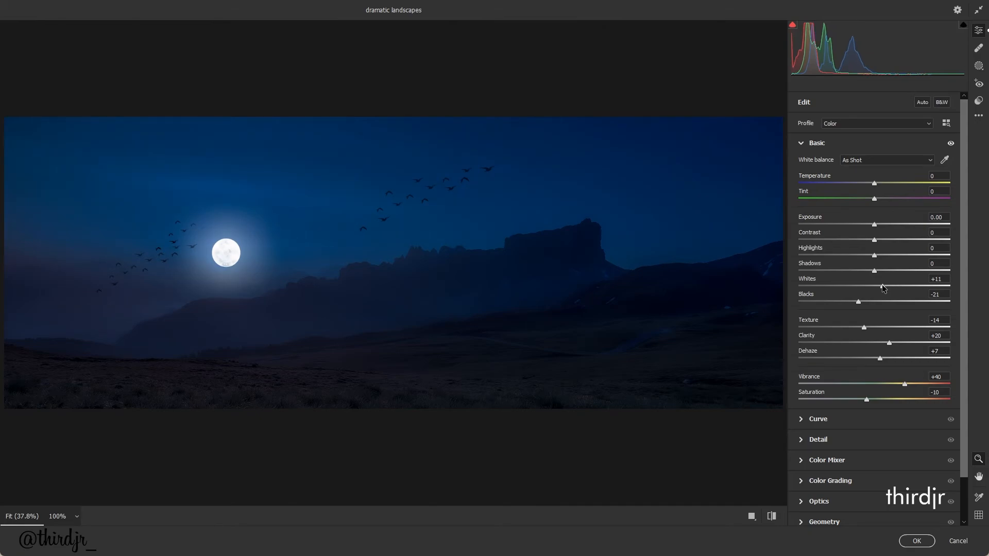
{"action": "left_click_drag", "start_coordinate": [862, 271], "coordinate": [882, 237]}
Compare the Camera Raw adjustments with the original image and apply the filter to Layer 1
{"action": "scroll", "coordinate": [611, 293], "scroll_direction": "down", "scroll_amount": 1}
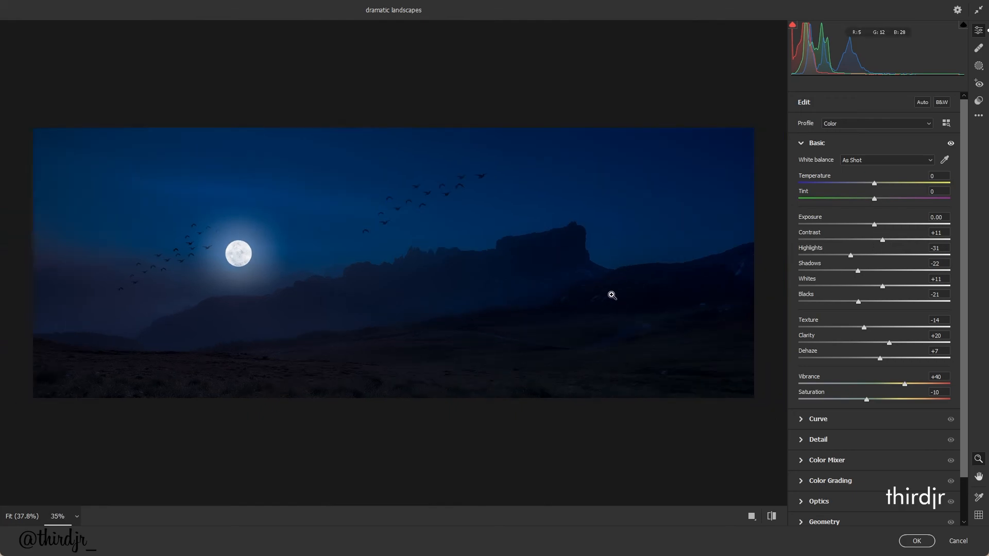
{"action": "key", "text": "backslash"}
{"action": "key", "text": "backslash"}
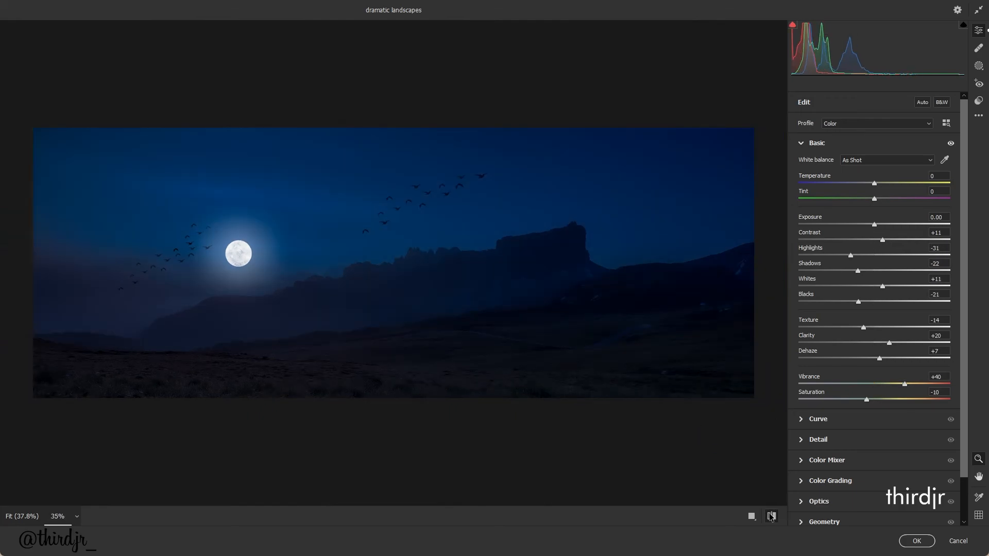
{"action": "key", "text": "backslash"}
{"action": "key", "text": "backslash"}
{"action": "scroll", "coordinate": [818, 466], "scroll_direction": "down", "scroll_amount": 2}
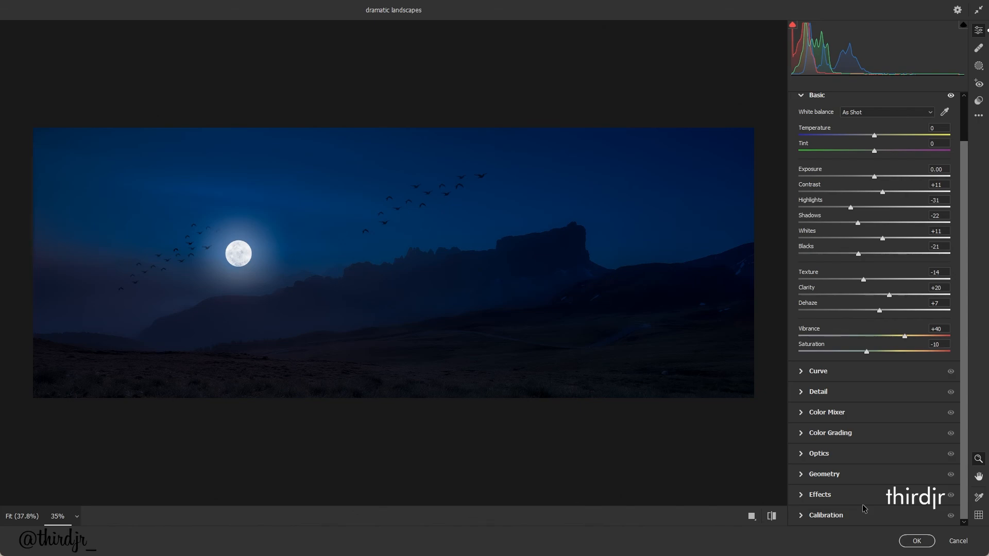
{"action": "left_click", "coordinate": [918, 541]}
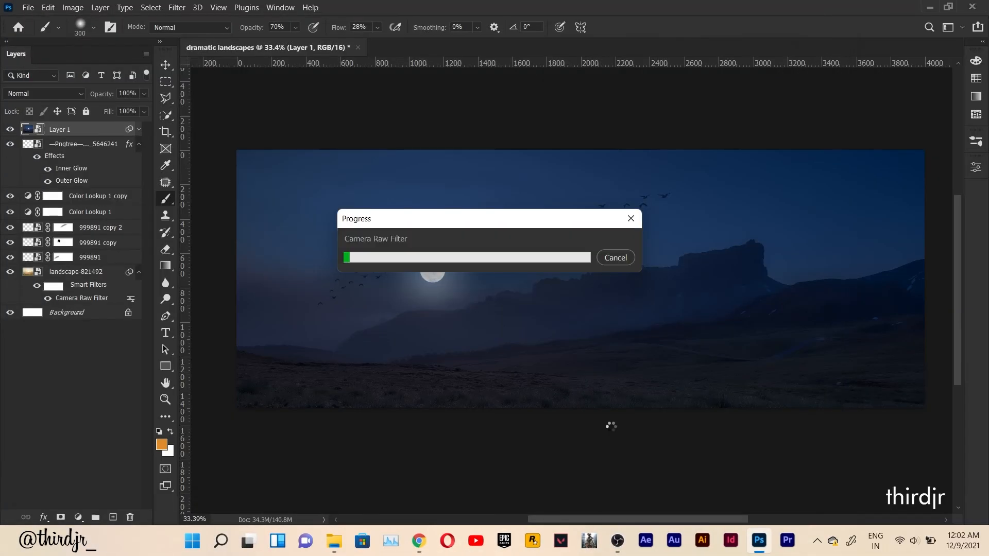